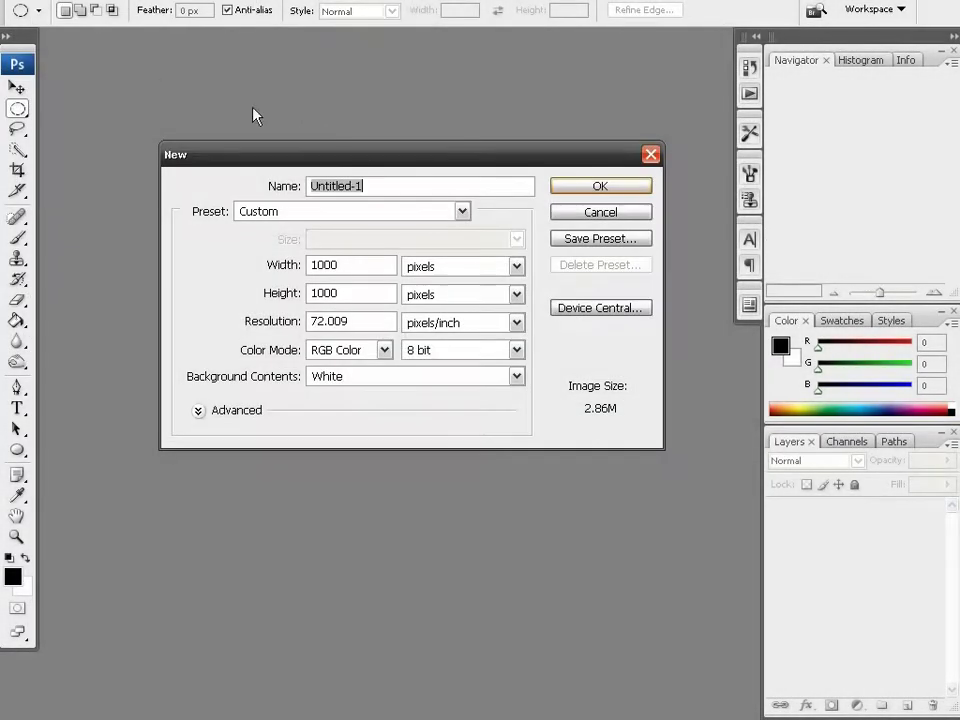
Create a 1000 by 1000 pixel RGB document and add an empty layer above its hidden background.
click(578, 186)
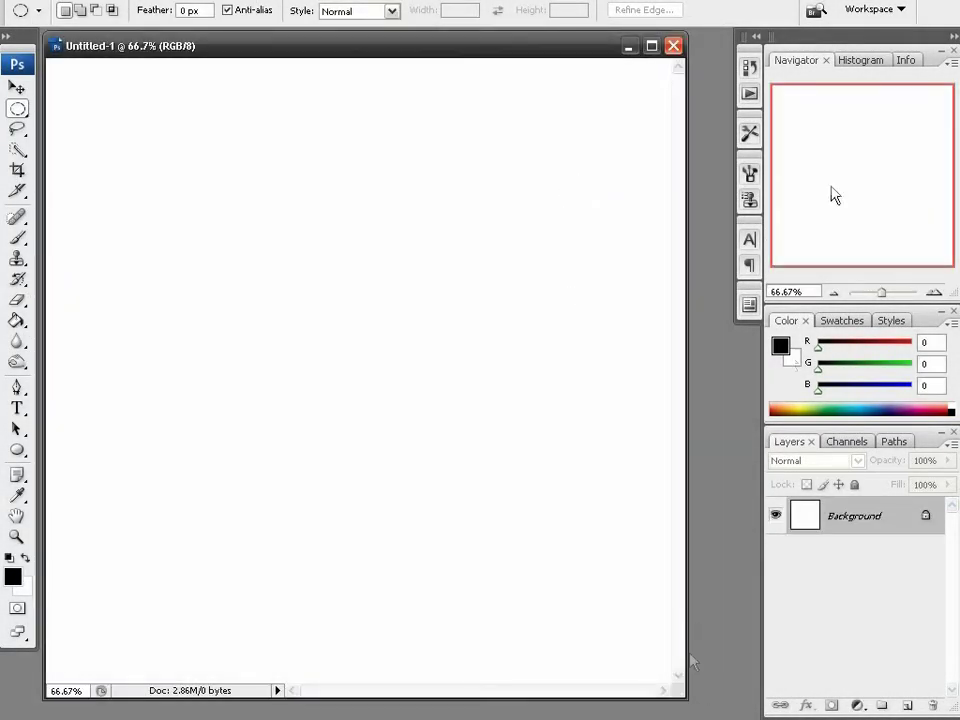
drag(881, 297, 882, 297)
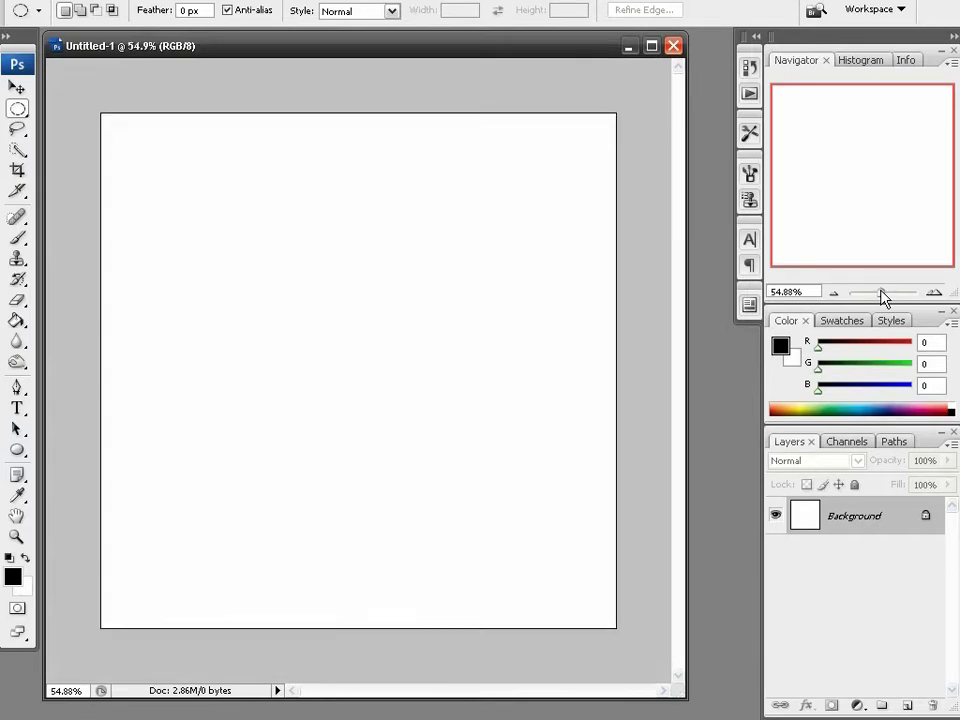
click(907, 705)
click(776, 551)
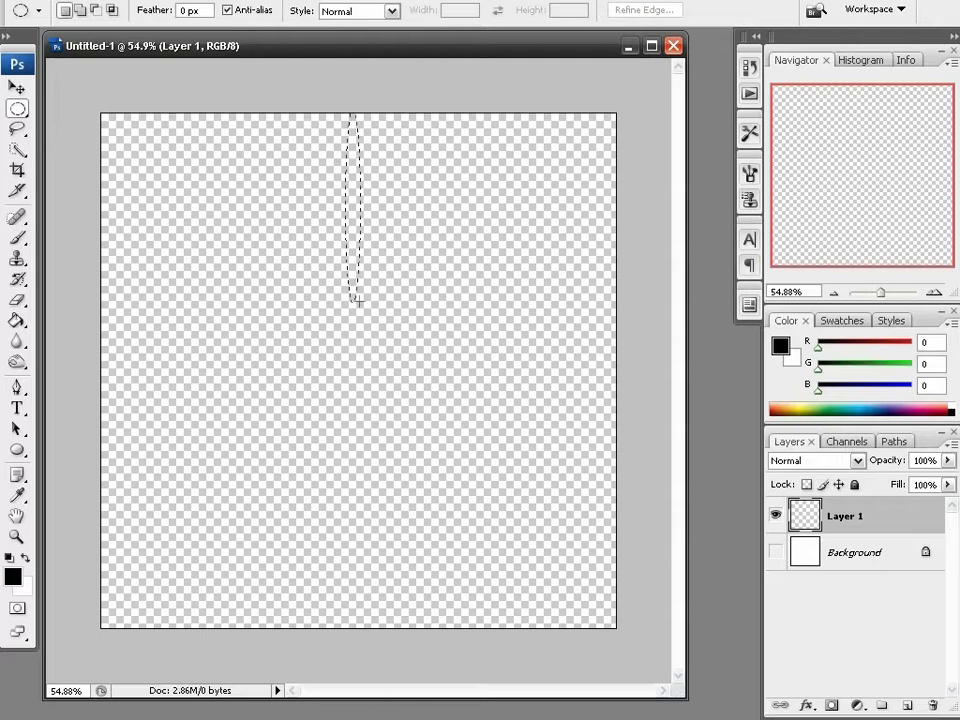
Select a narrow full-height vertical strip near the canvas centre, fill it with black and clear the selection.
click(360, 255)
click(17, 108)
click(100, 103)
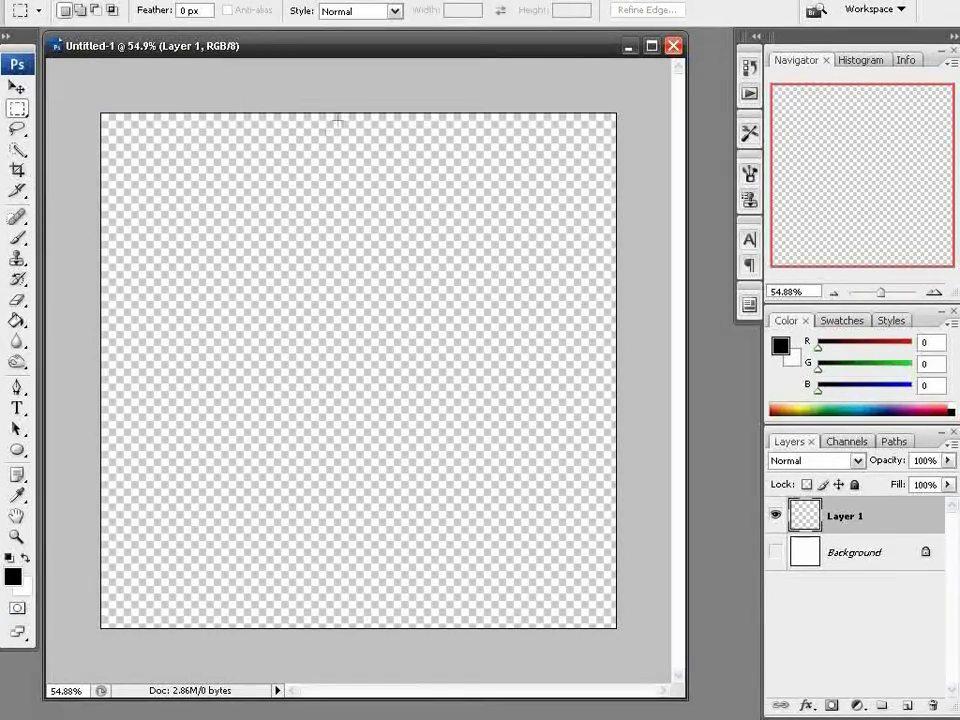
drag(355, 127, 354, 632)
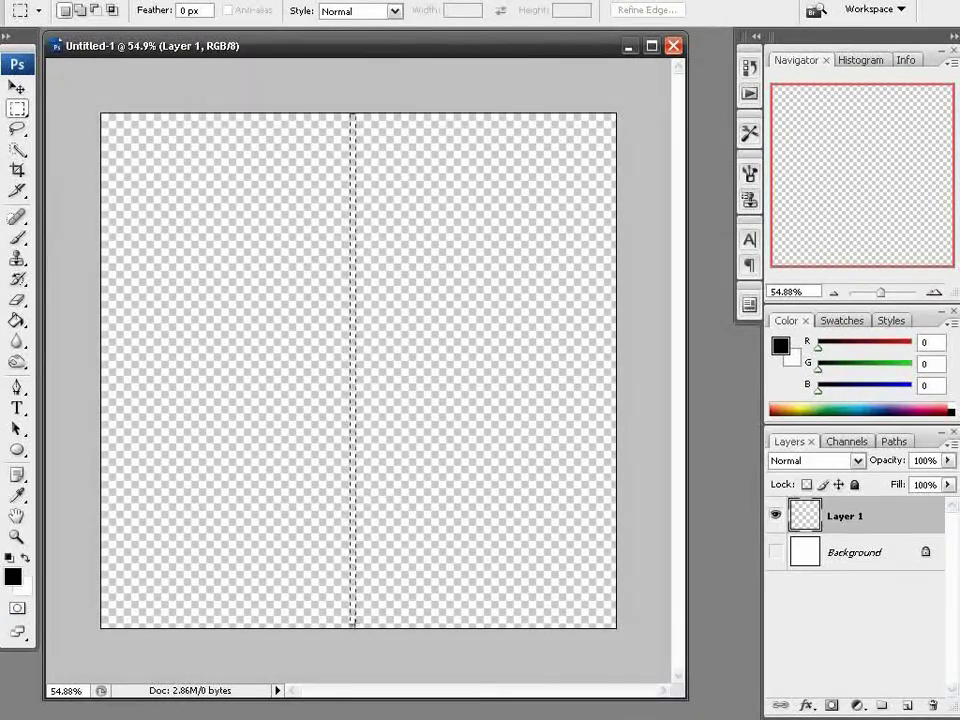
key(g)
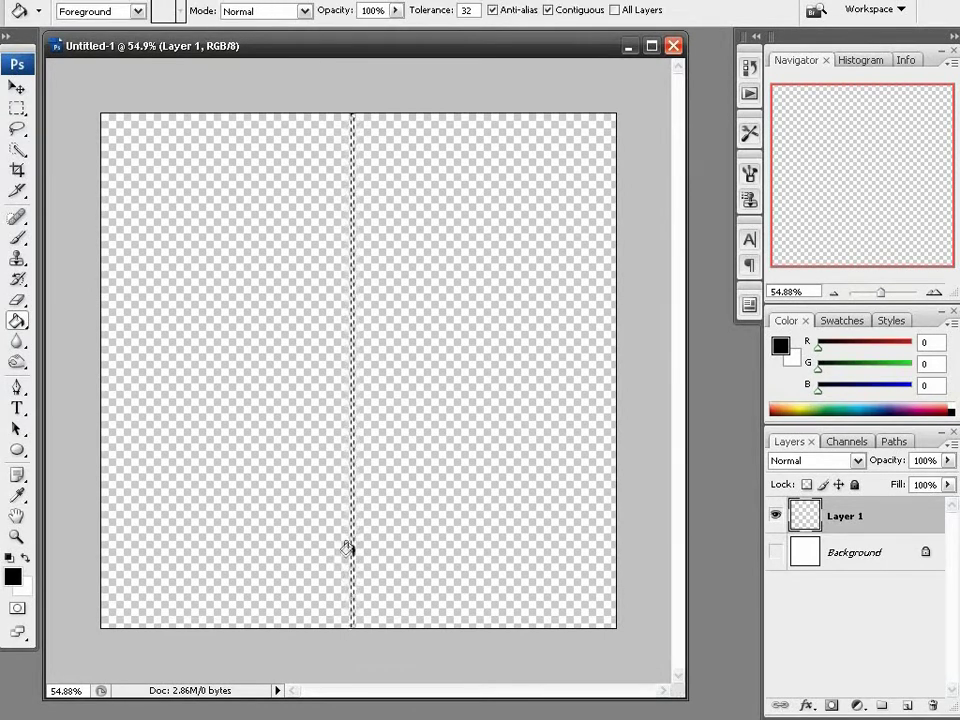
click(345, 547)
key(m)
key(ctrl+d)
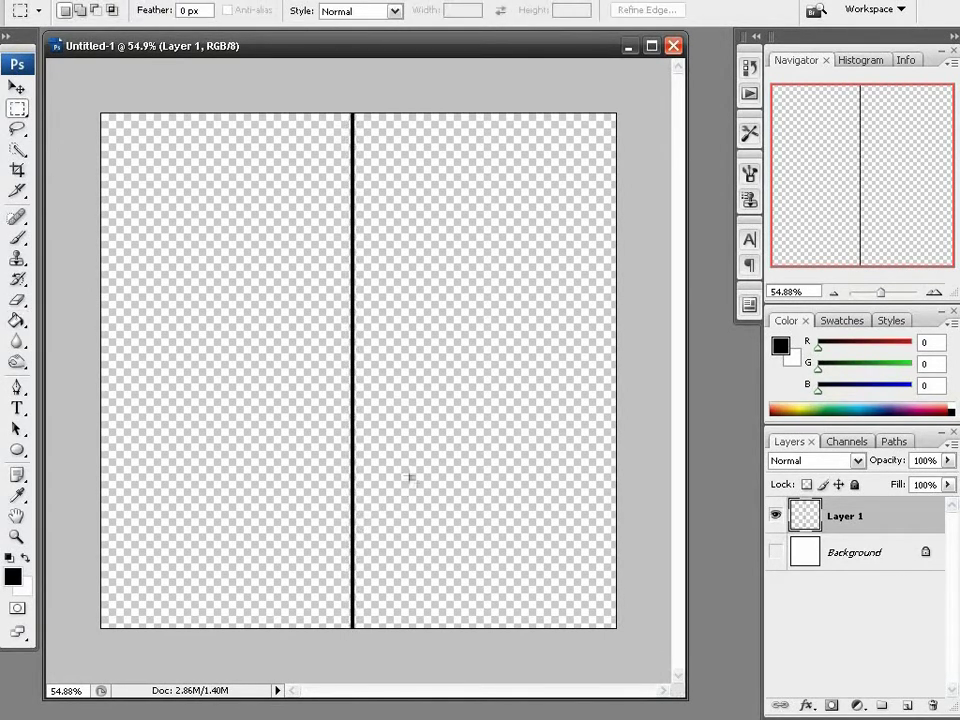
Centre the black line horizontally on the canvas by aligning its layer to a selection of the whole image.
key(ctrl+a)
key(v)
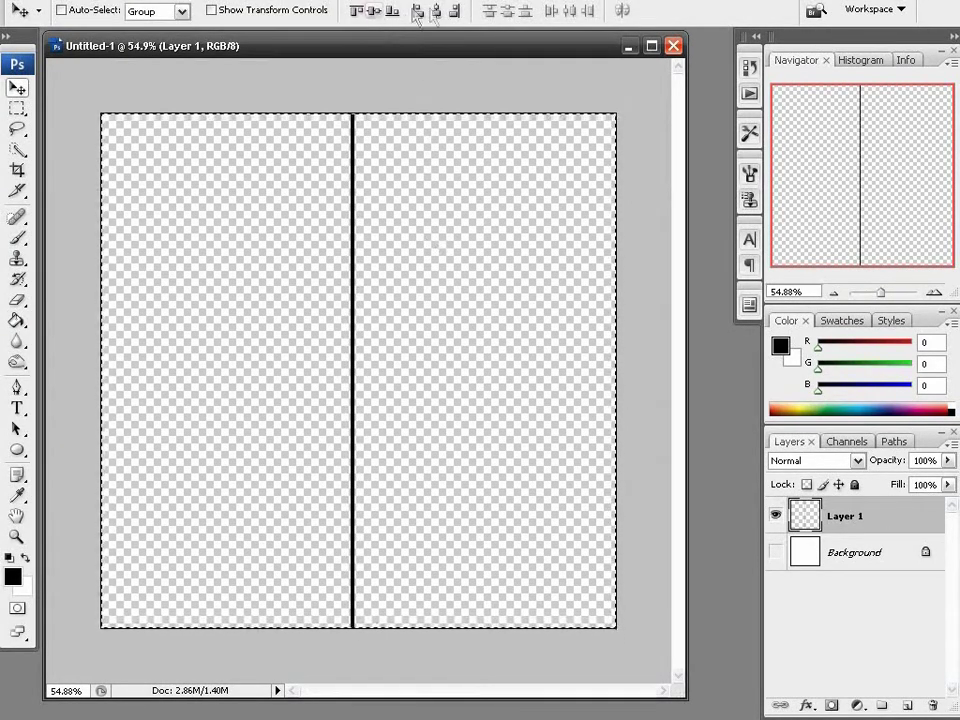
click(437, 11)
key(m)
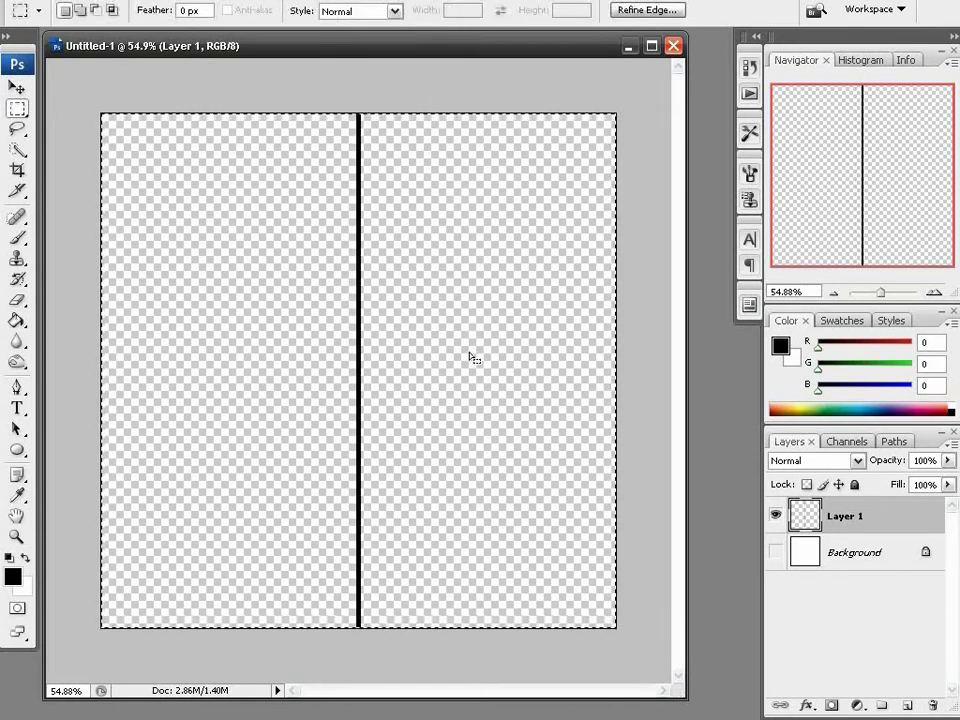
key(ctrl+d)
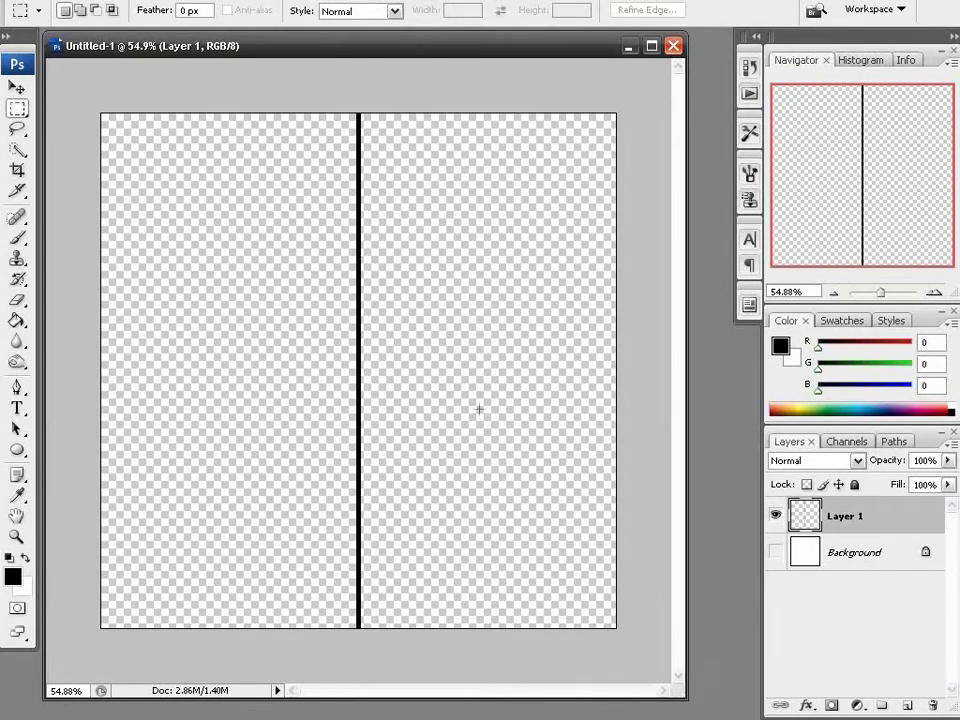
Start recording a new action named Dupe_Lines in the Default Actions set.
click(748, 93)
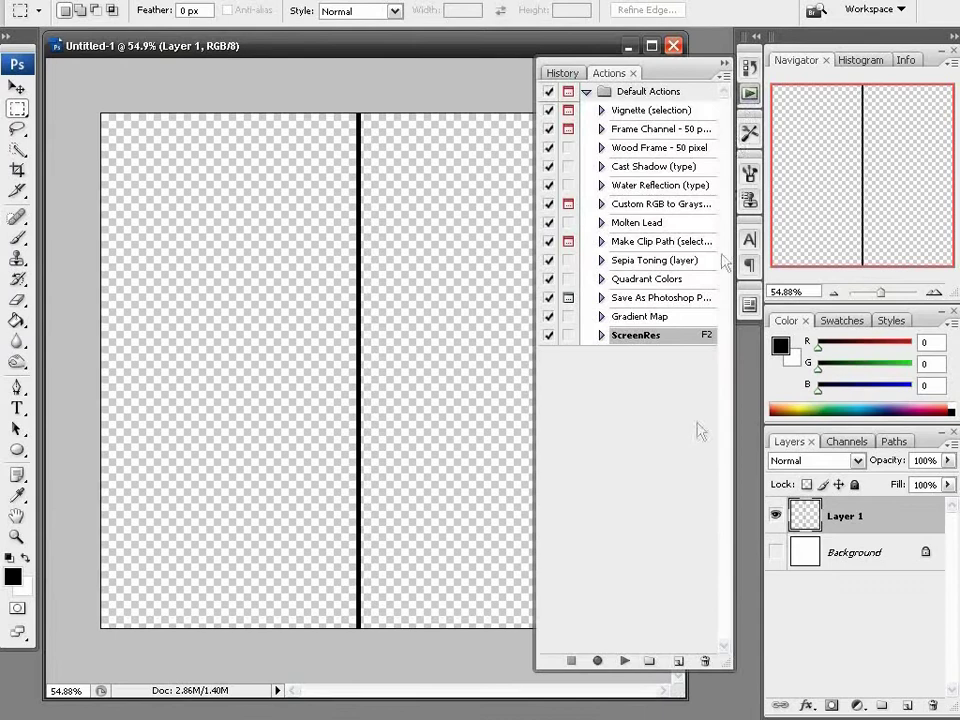
click(680, 662)
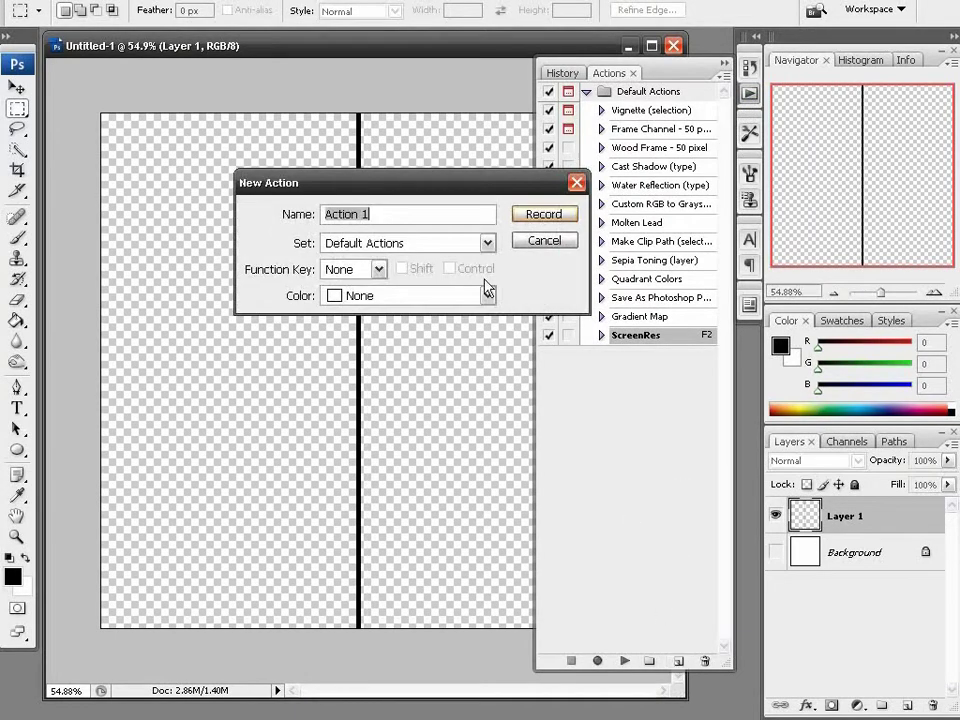
text(Dupe_Lines)
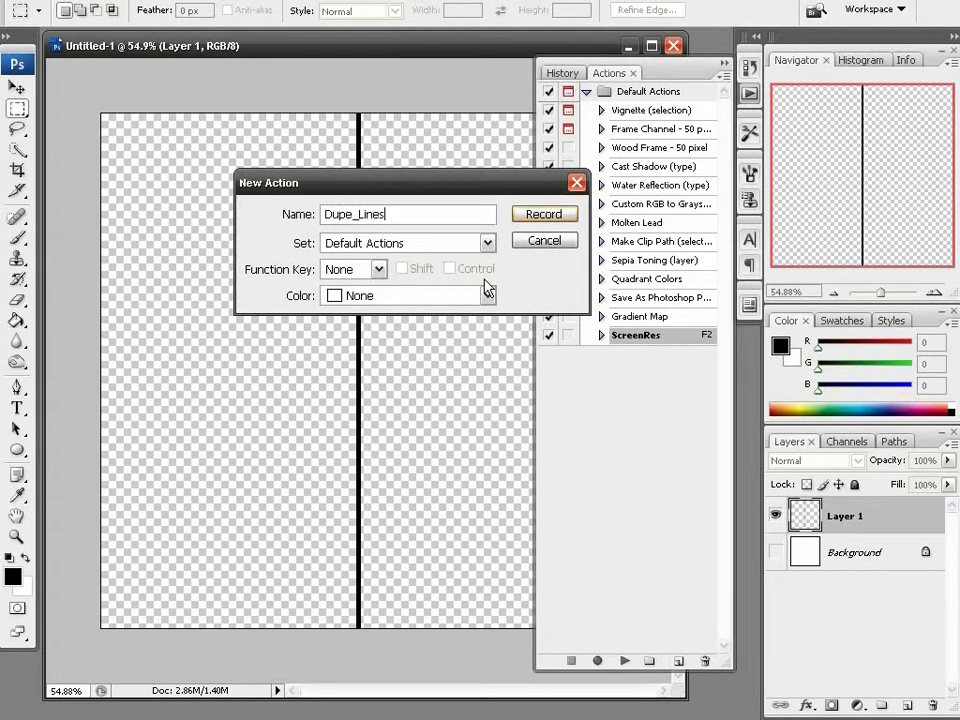
click(531, 214)
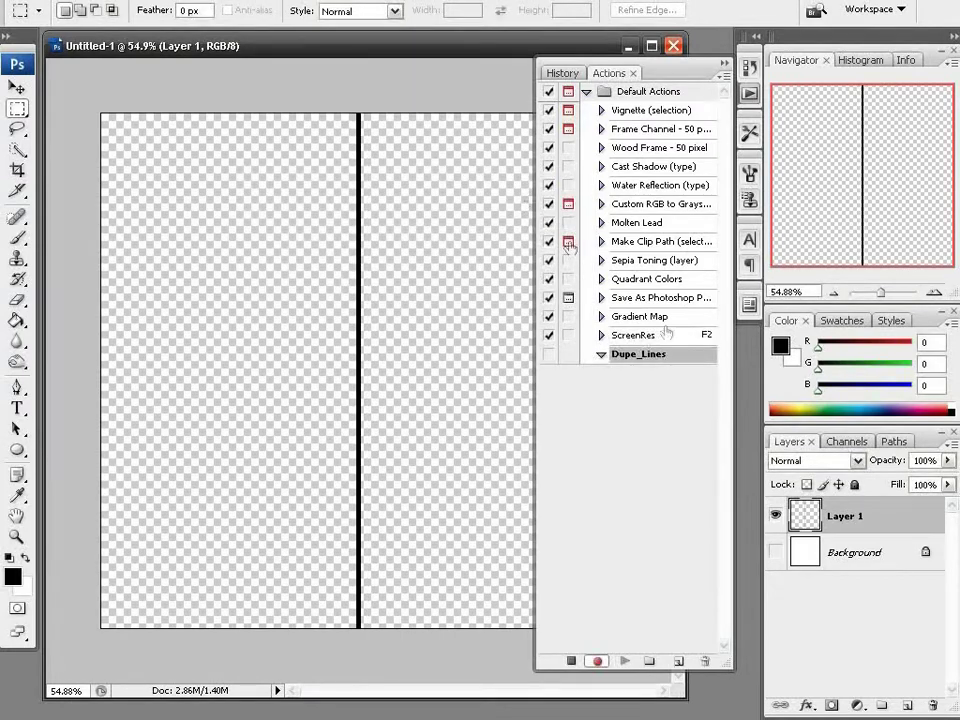
Duplicate the Layer 1 line and rotate the copy by 3.6 degrees with Free Transform.
right_click(887, 524)
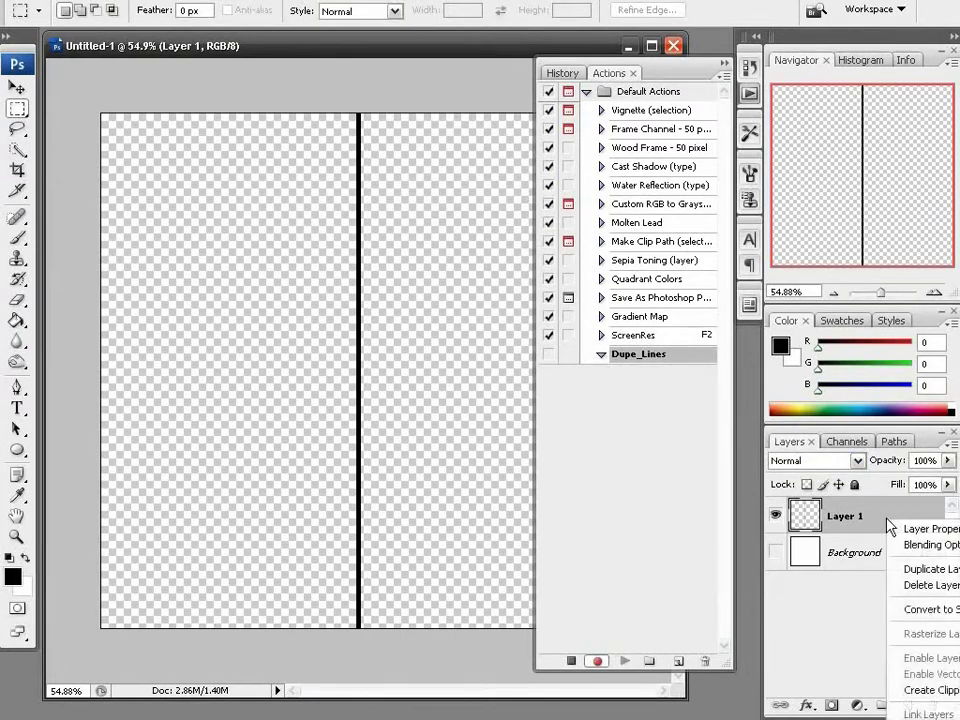
click(920, 568)
click(572, 205)
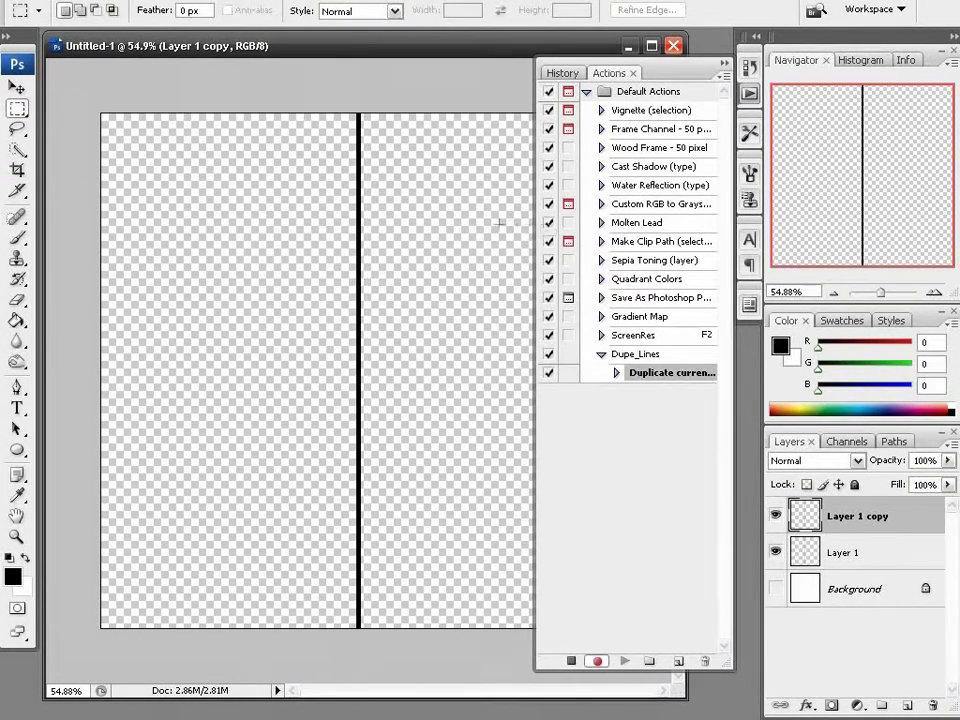
key(ctrl+t)
double_click(471, 10)
text(3)
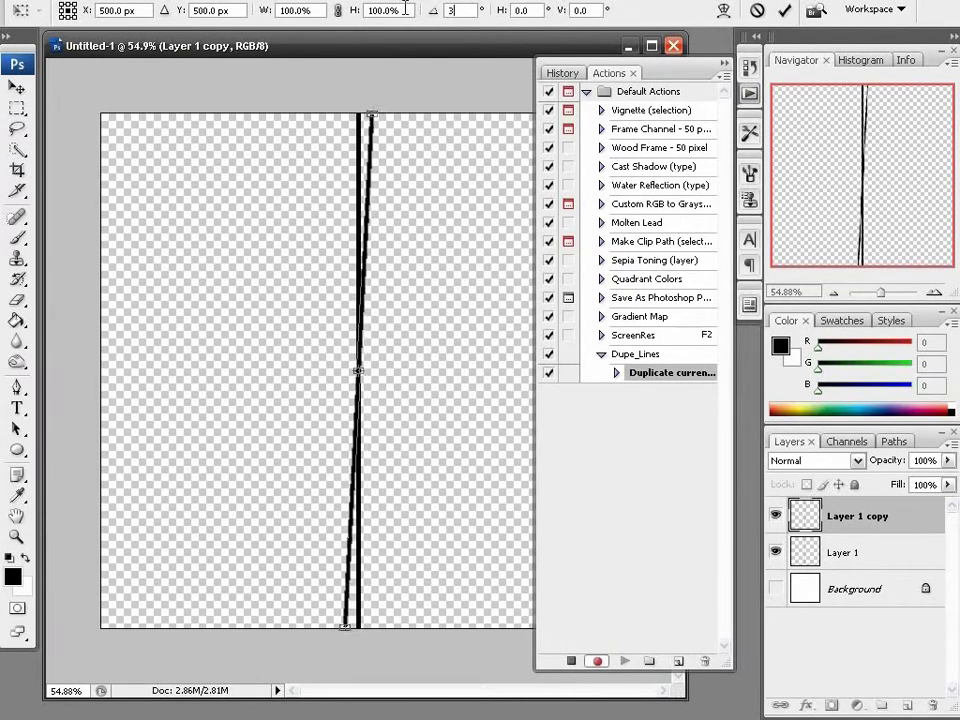
text(.6)
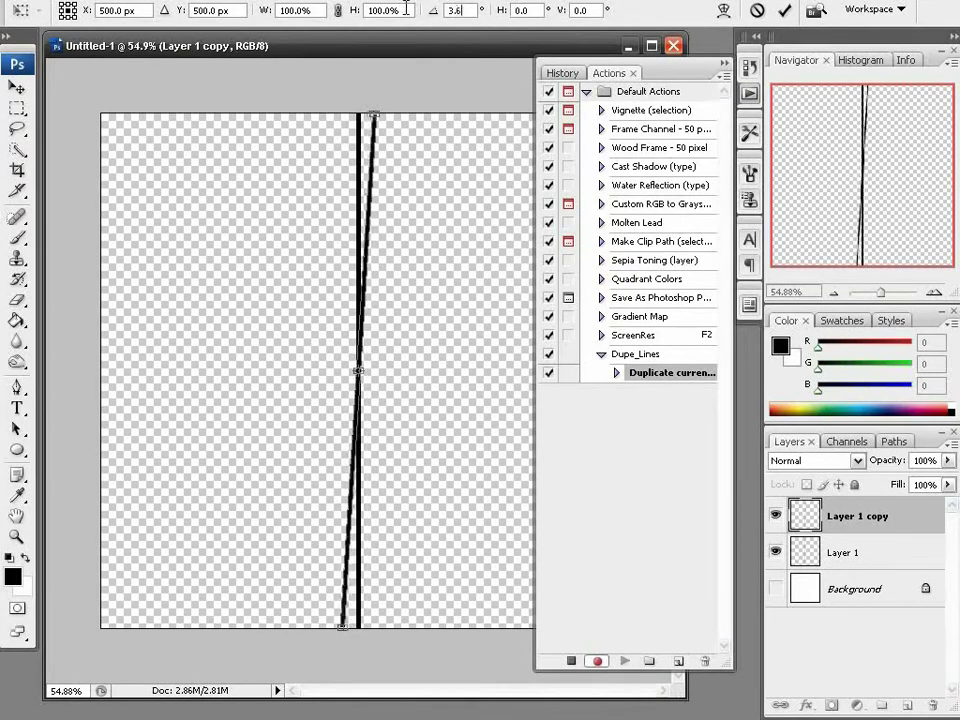
click(786, 11)
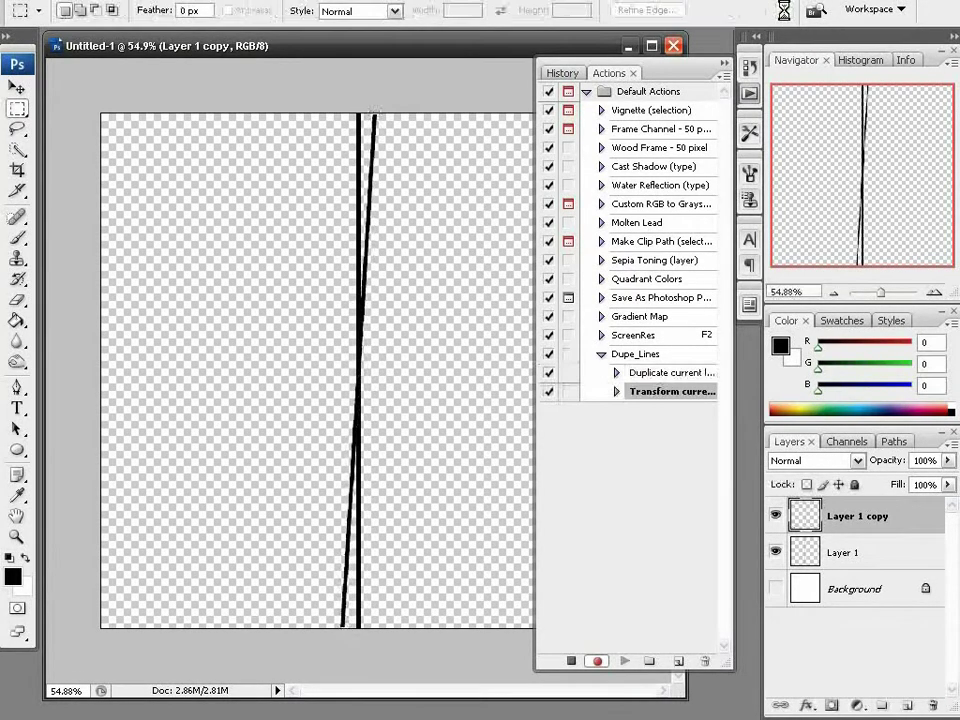
Duplicate the rotated line copy, rotate the new duplicate by another 3.6 degrees, and stop recording the action.
right_click(902, 519)
click(906, 564)
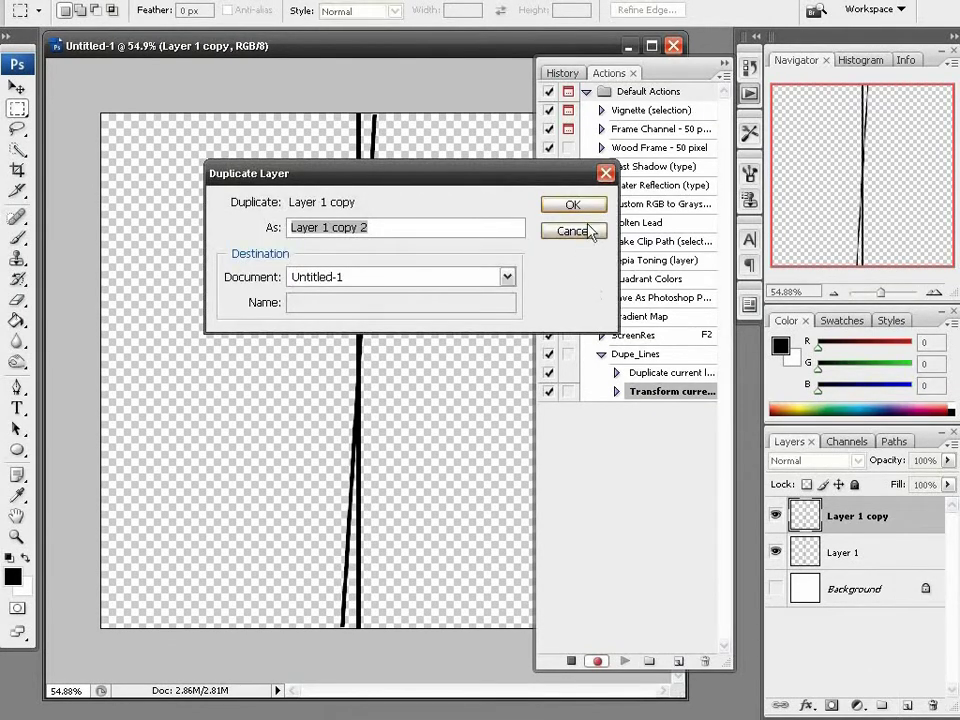
click(572, 208)
key(ctrl+t)
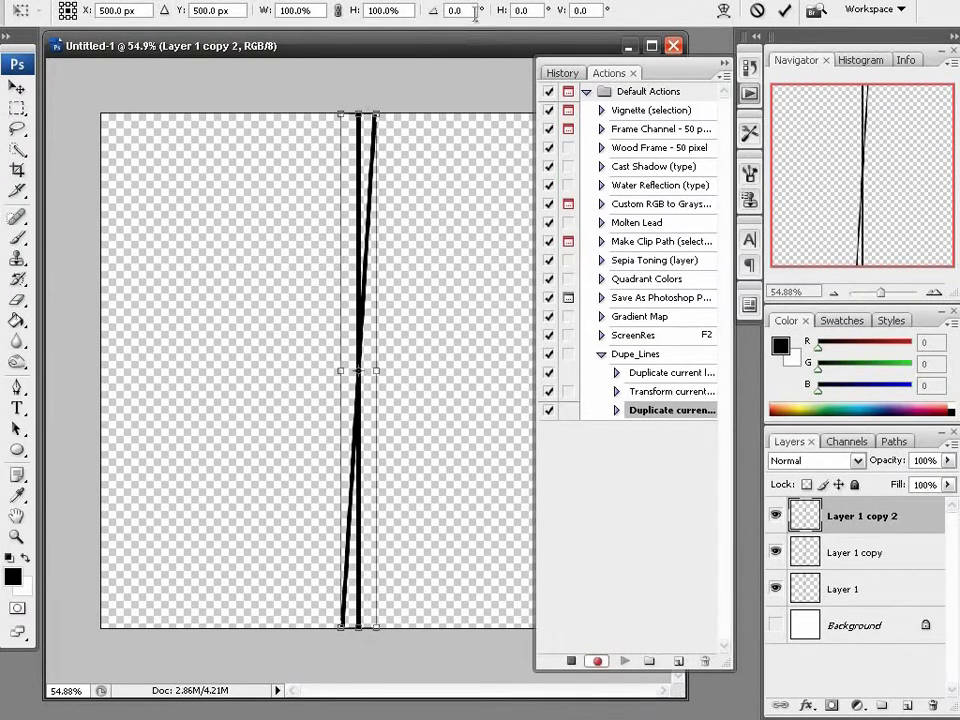
double_click(462, 11)
text(3)
key(Return)
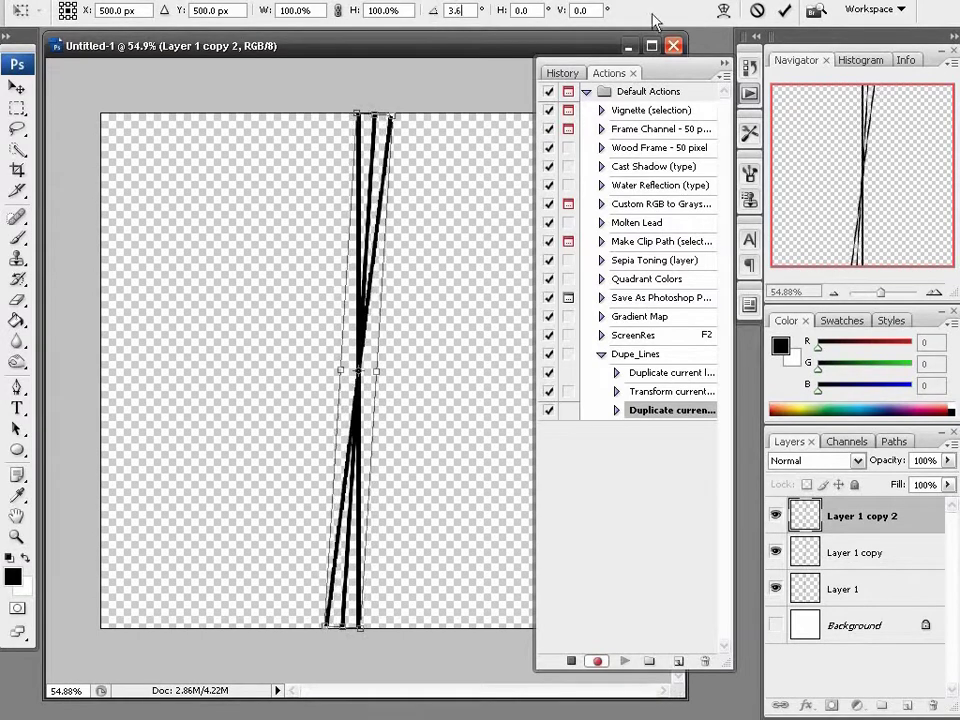
click(784, 11)
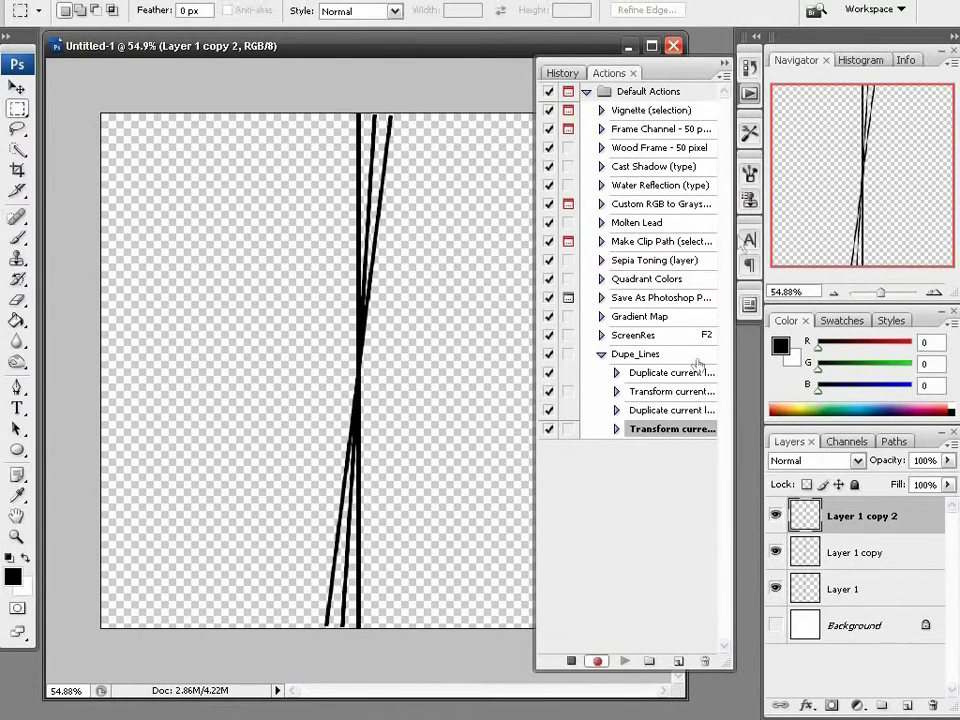
click(571, 661)
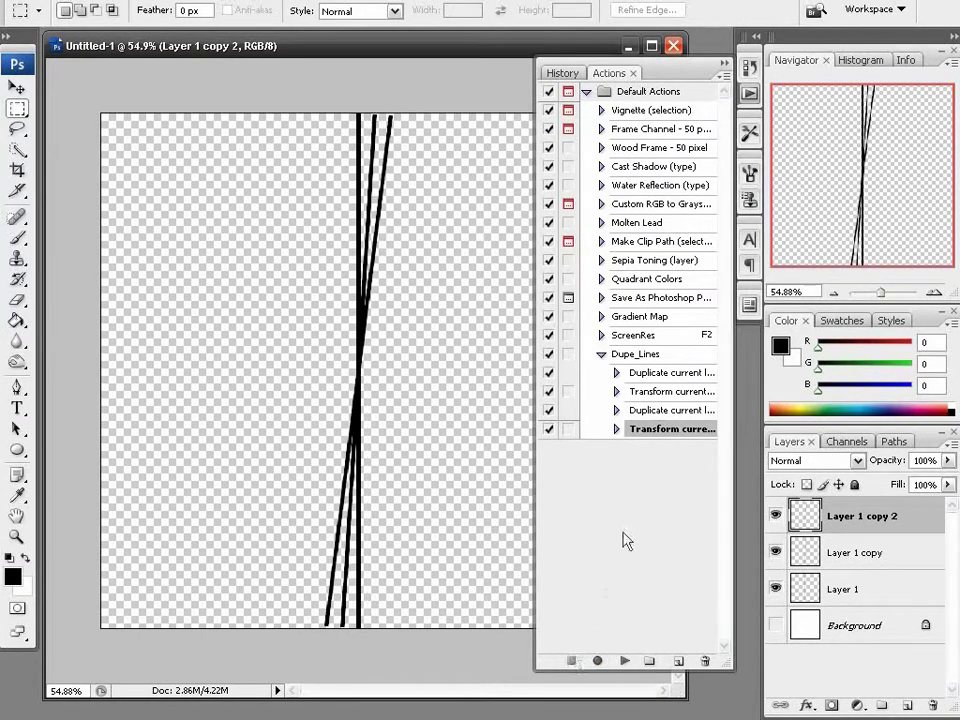
Play the whole Dupe_Lines action 24 times so that the rotated line copies fill a full circle.
click(643, 355)
click(624, 661)
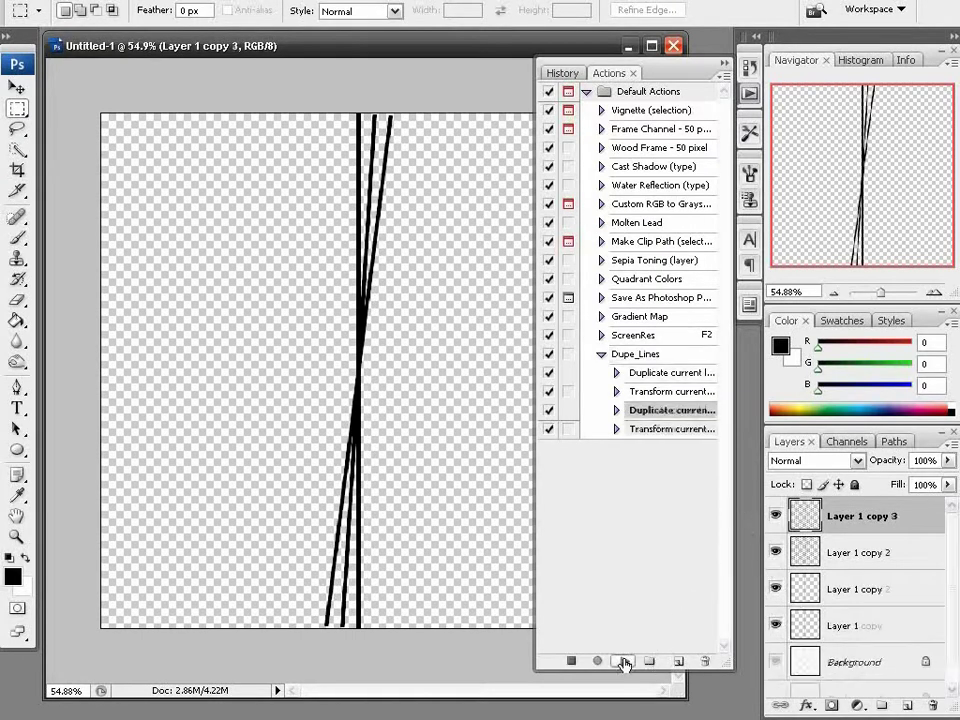
click(624, 661)
click(624, 661)
click(624, 661)
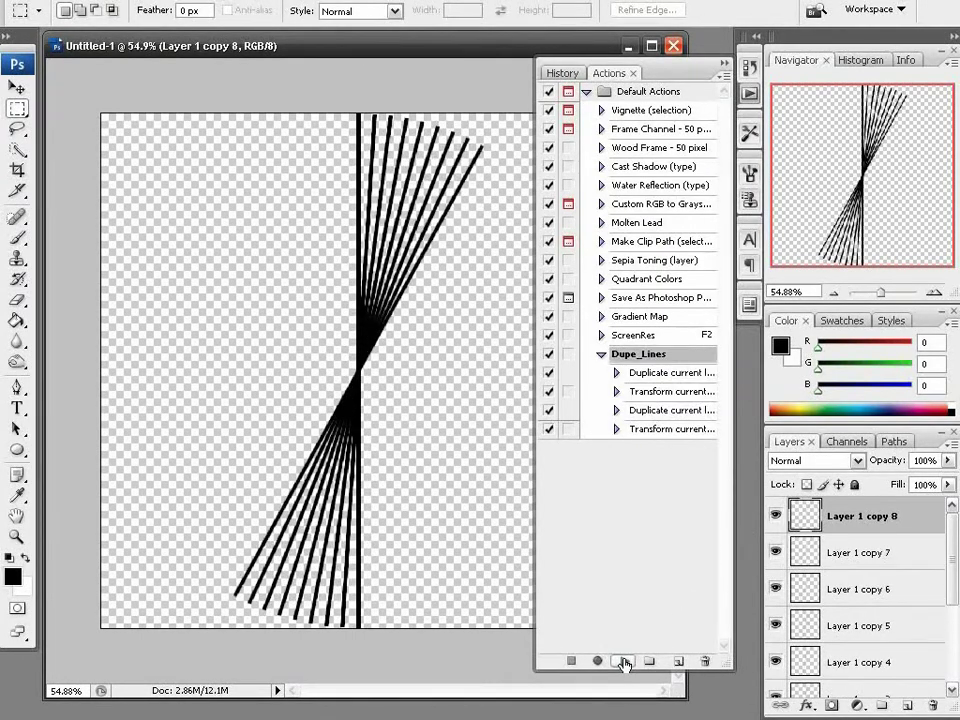
click(624, 661)
click(624, 661)
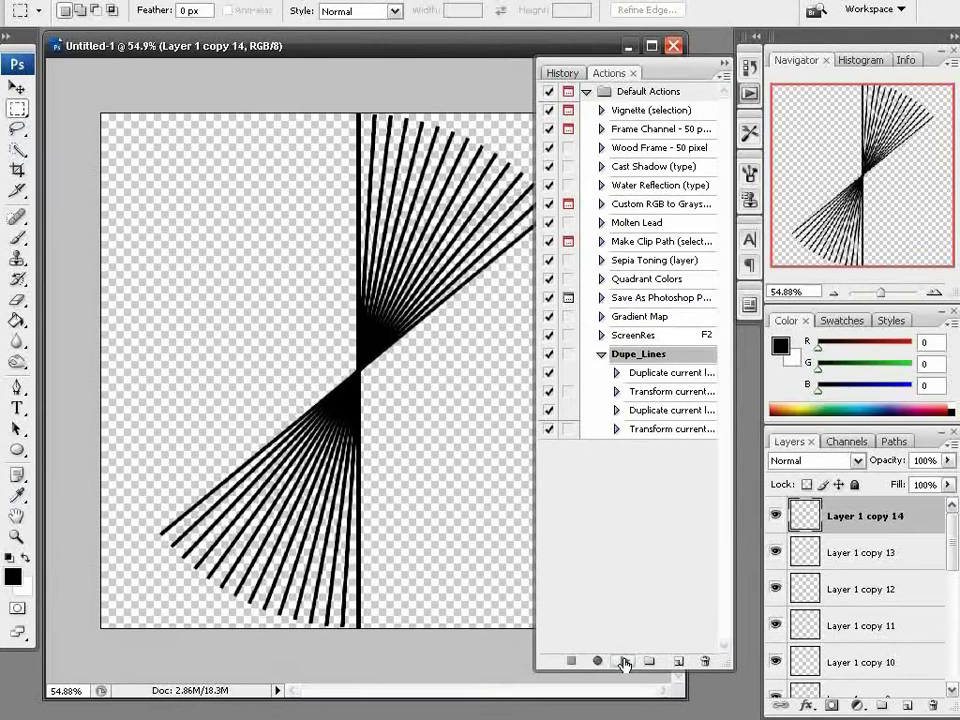
click(624, 661)
click(624, 661)
click(624, 661)
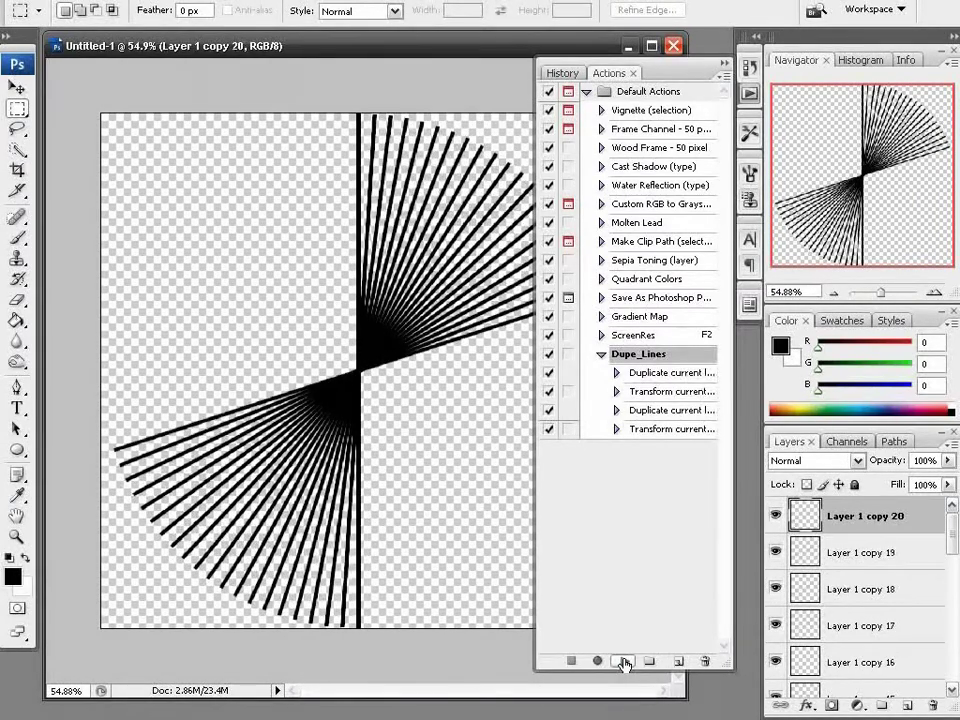
click(624, 661)
click(624, 661)
click(624, 661)
click(624, 661)
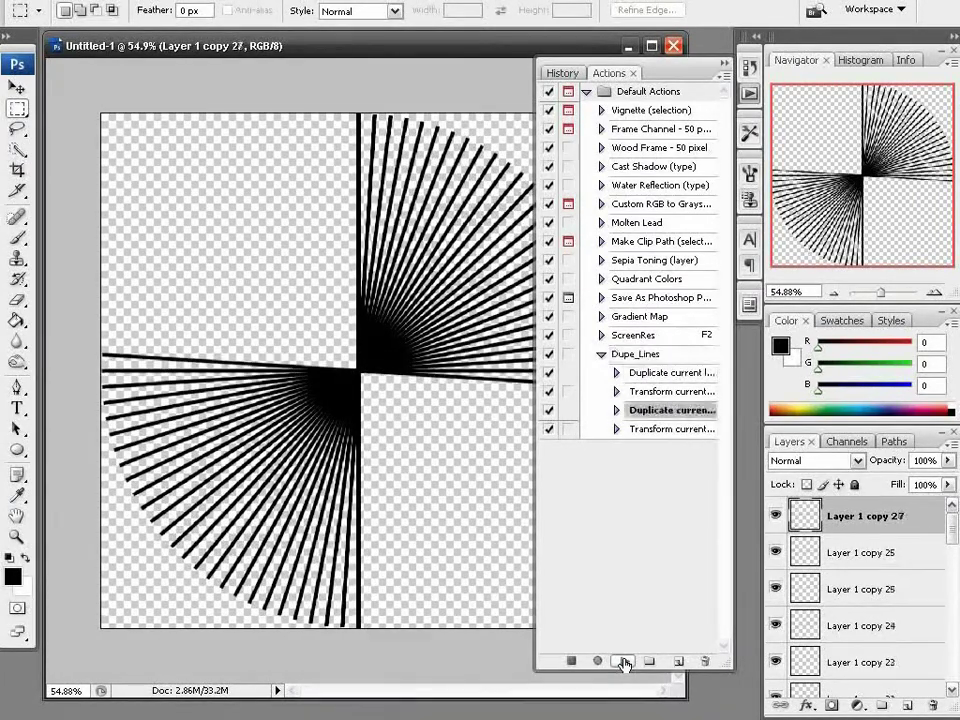
click(624, 661)
click(624, 661)
click(624, 661)
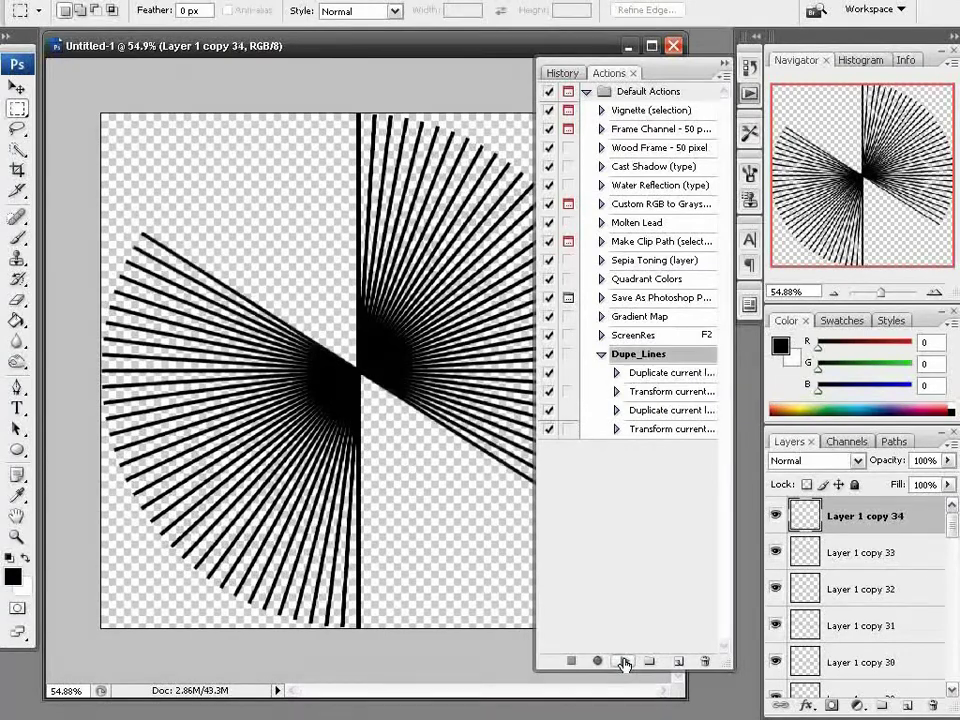
click(624, 661)
click(624, 661)
click(624, 661)
click(624, 661)
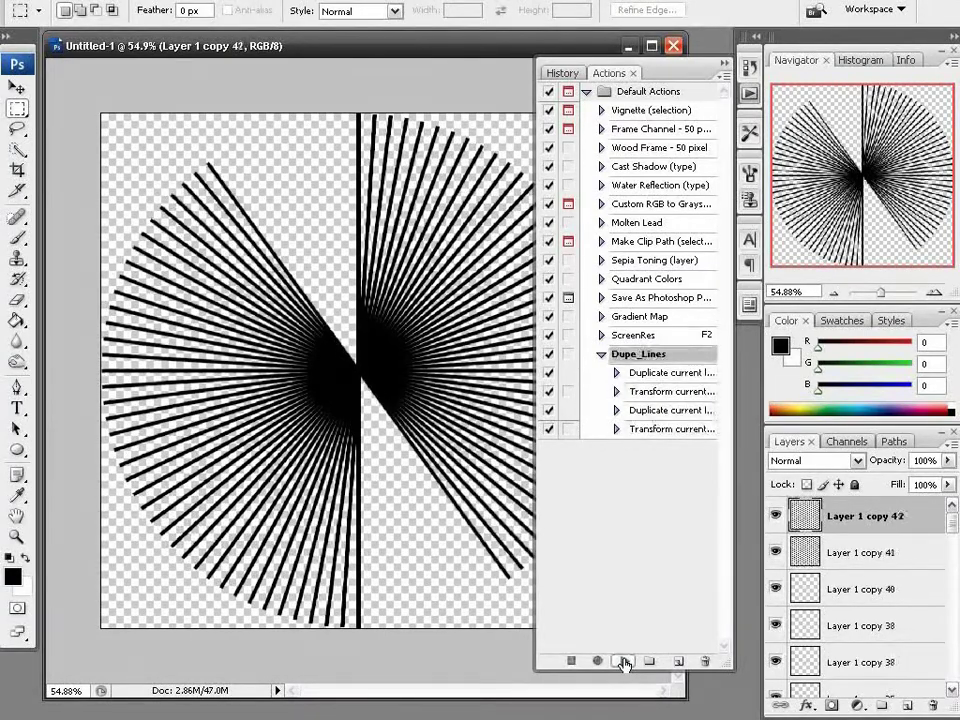
click(624, 661)
click(624, 661)
click(624, 661)
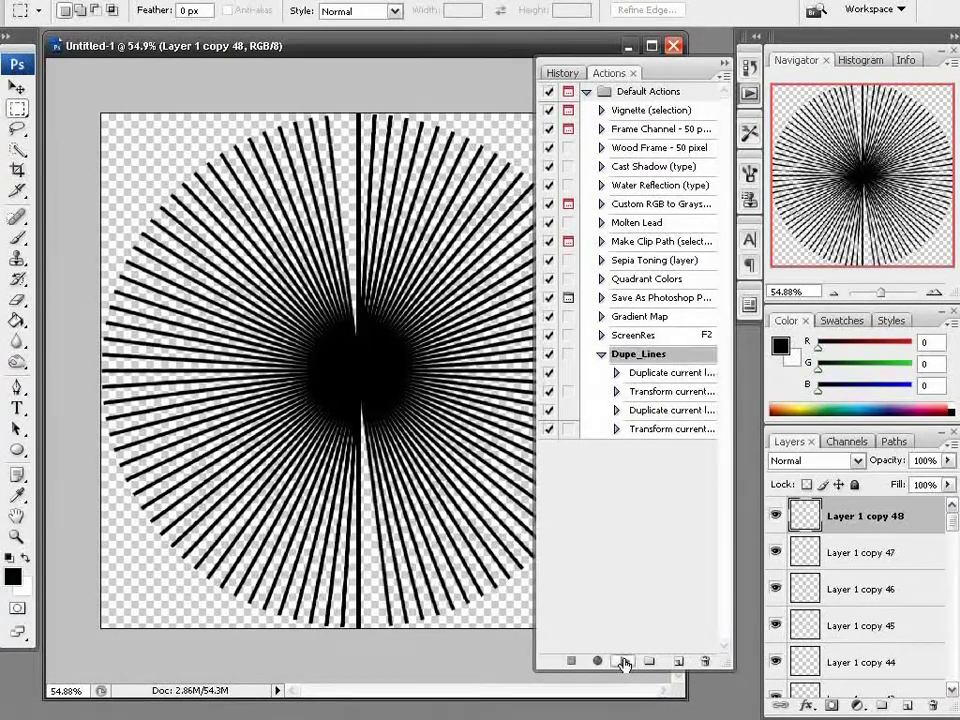
click(624, 661)
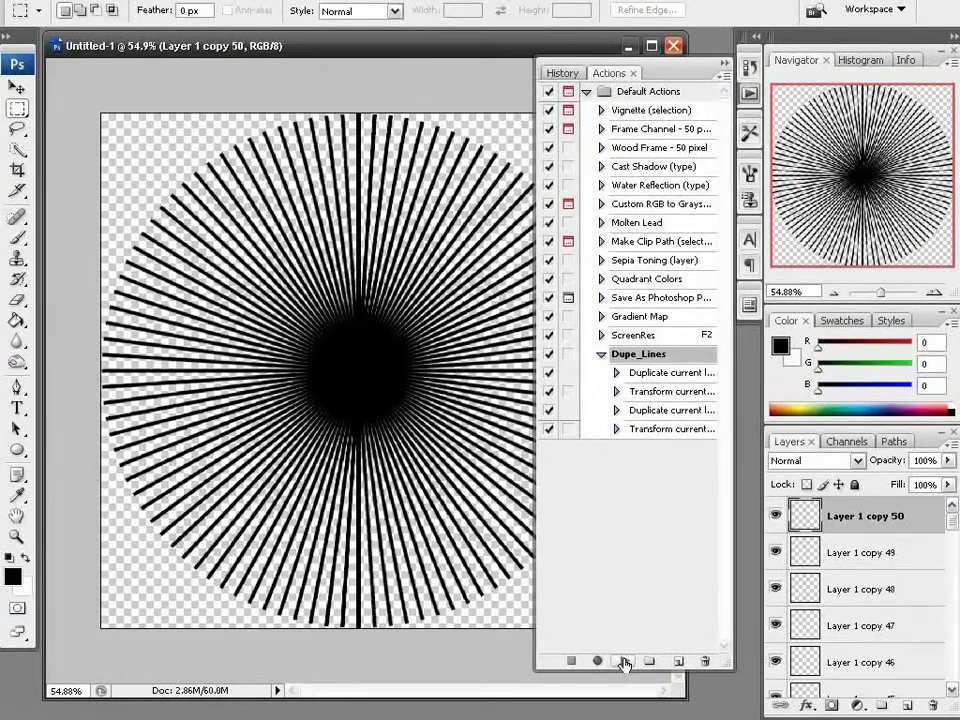
Toggle the visibility of the two topmost line copies to check which lines they contribute.
click(776, 516)
click(776, 553)
click(776, 553)
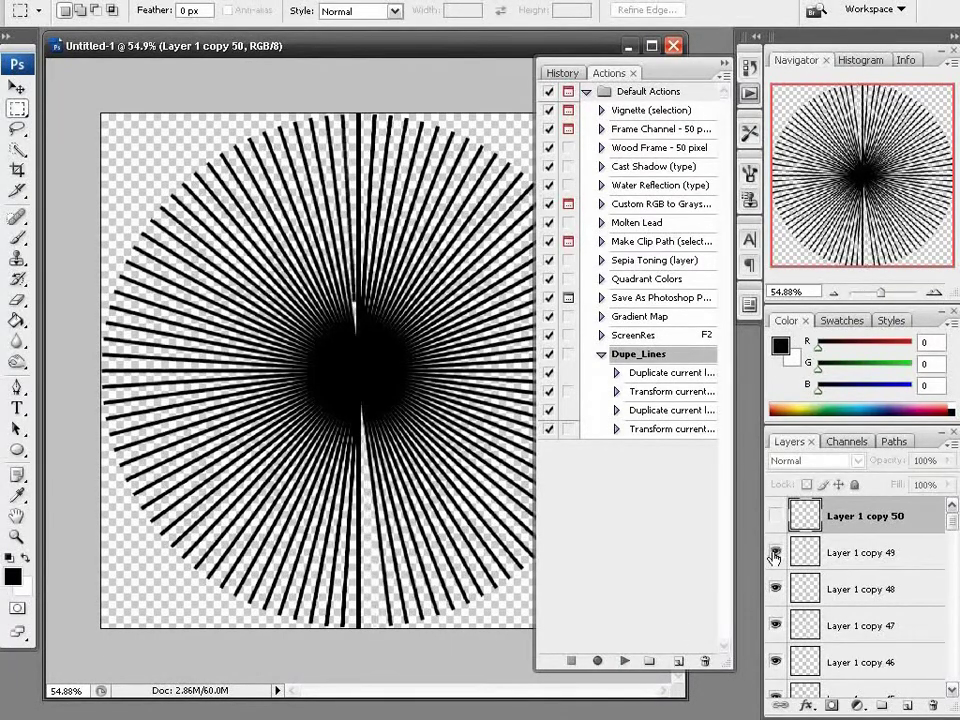
click(776, 516)
right_click(881, 520)
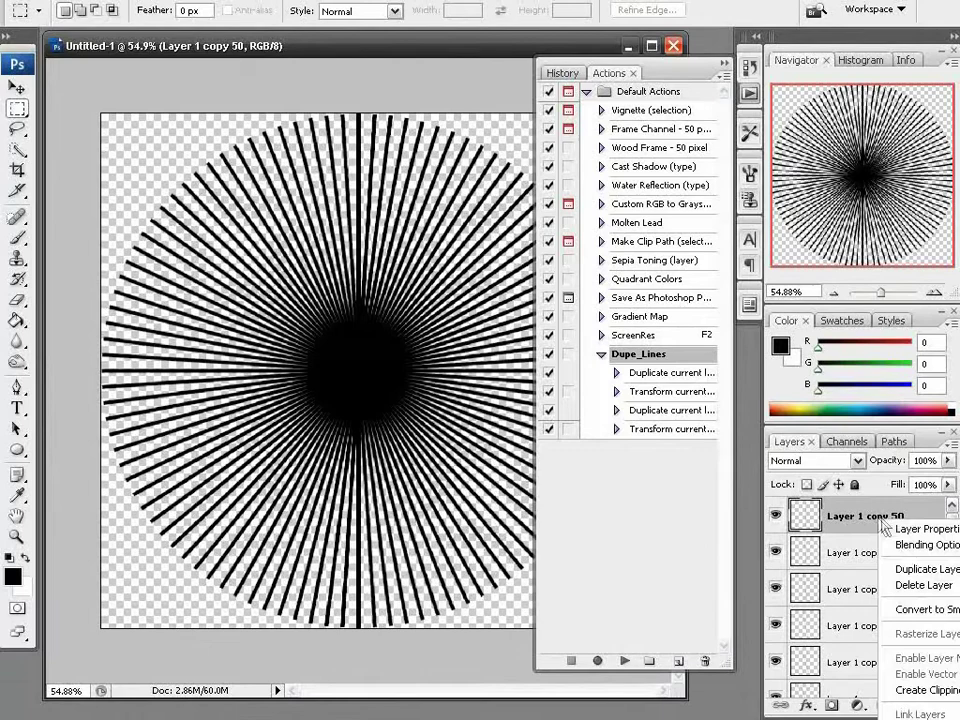
click(938, 578)
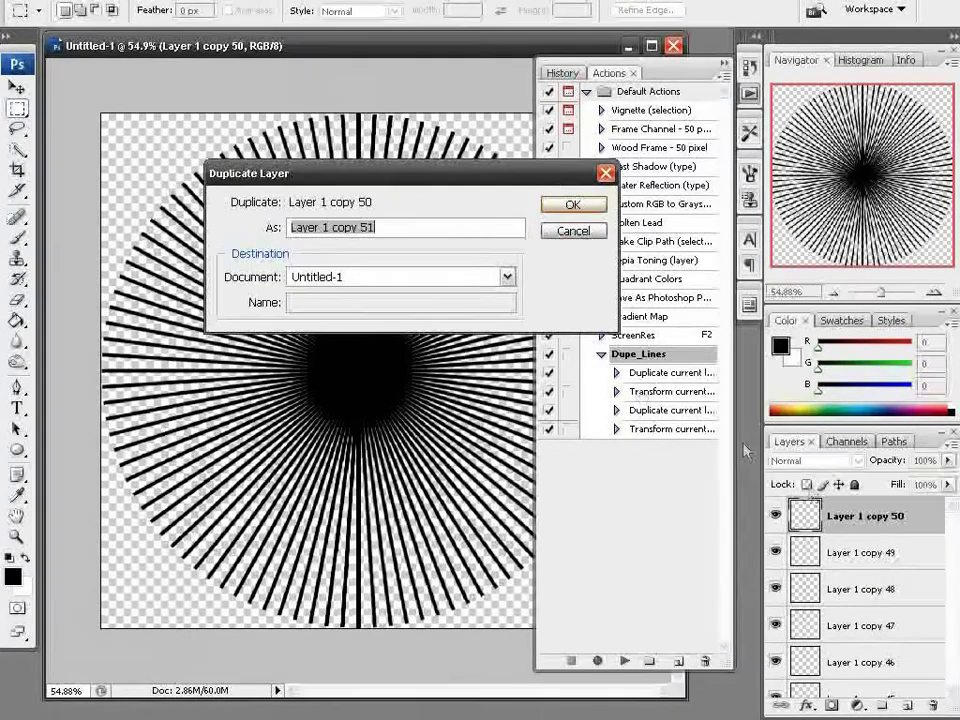
click(574, 204)
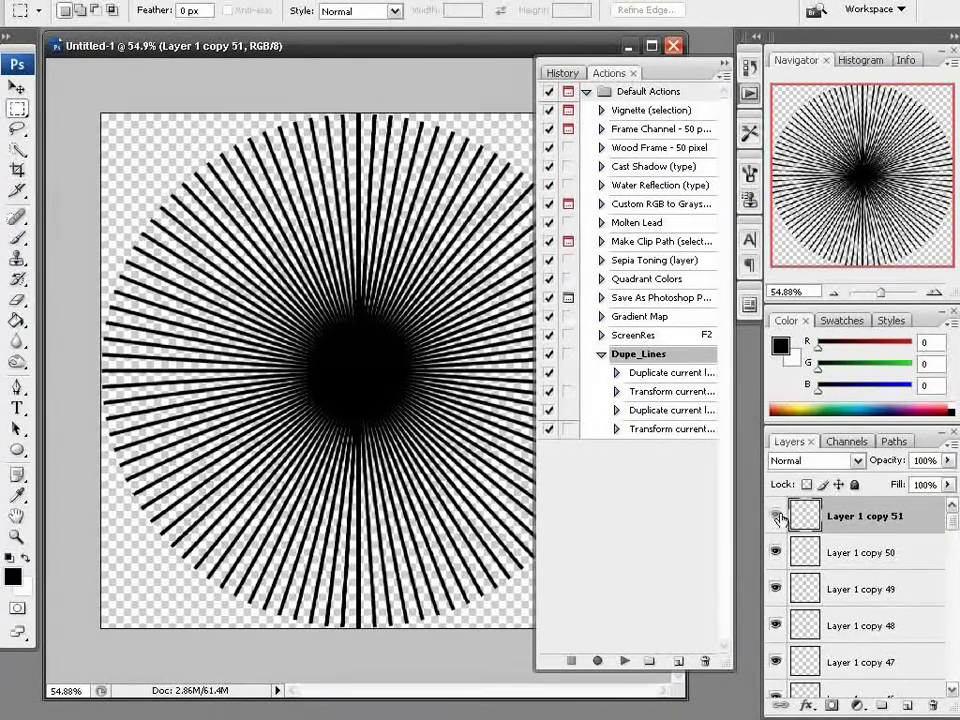
right_click(919, 519)
click(945, 579)
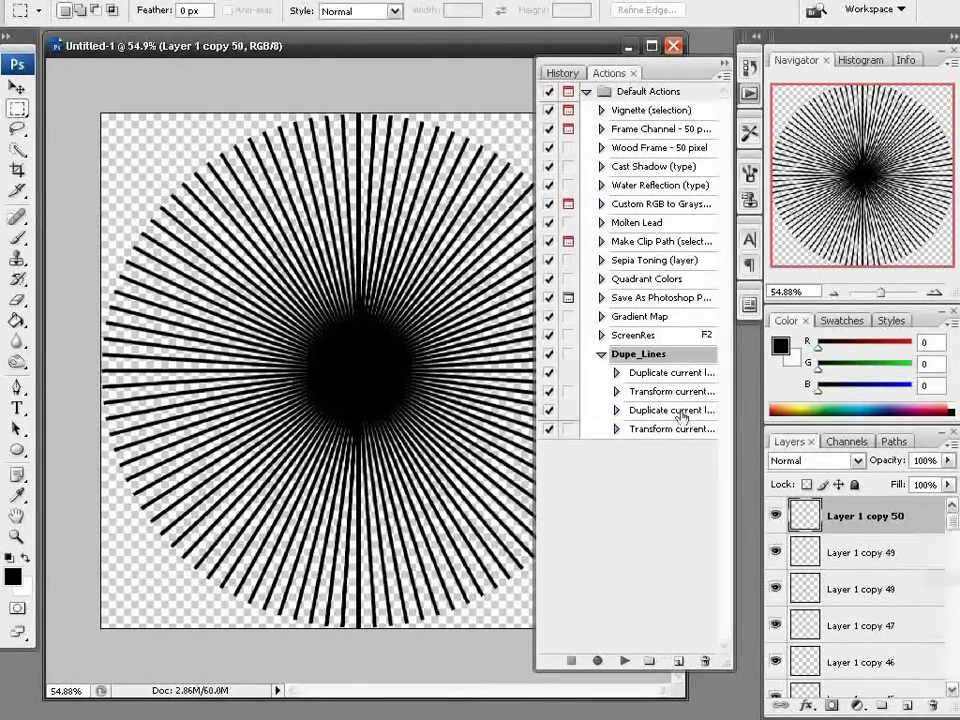
Delete Layer 1 copy 50, and toggle the visibility of Layer 1 copy 49 to check its line.
right_click(838, 517)
click(915, 577)
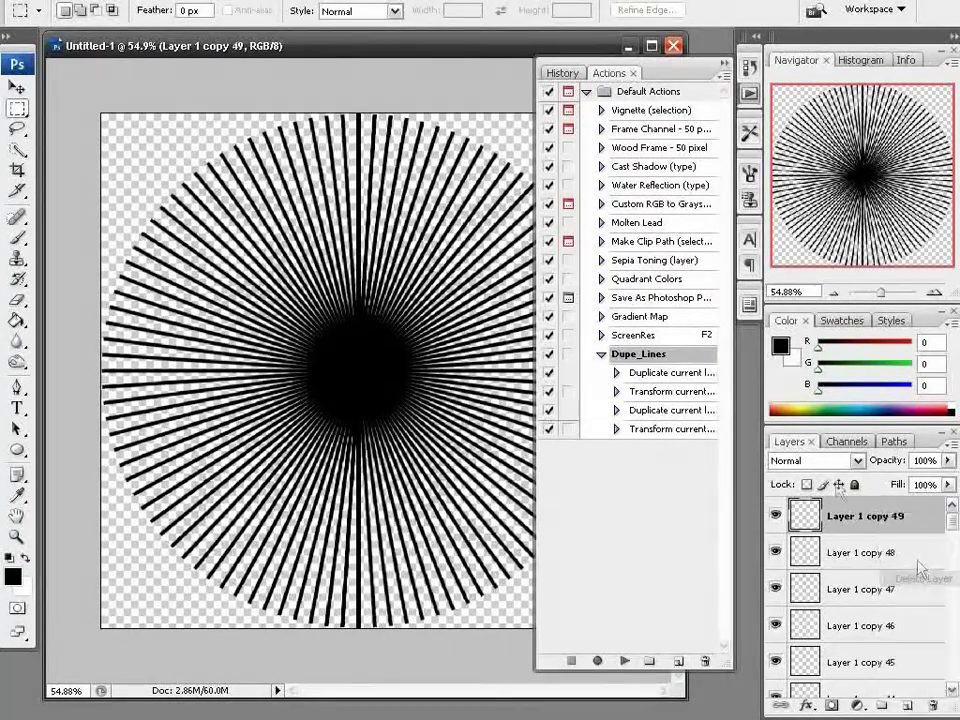
click(776, 516)
click(776, 516)
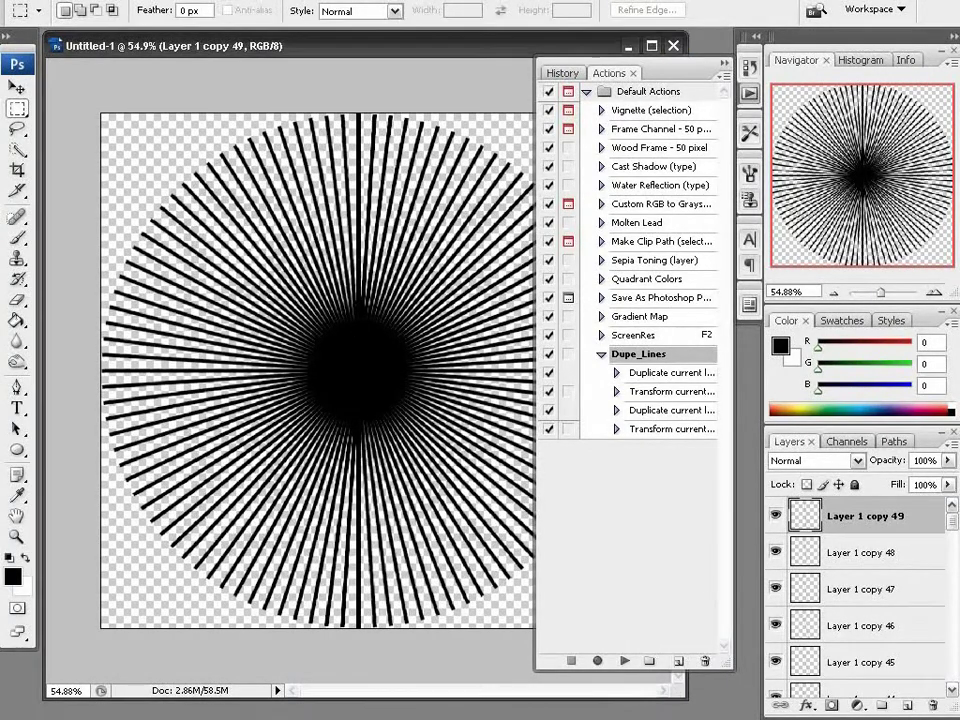
Collapse the recorded actions list and hide the original vertical line on Layer 1.
click(723, 63)
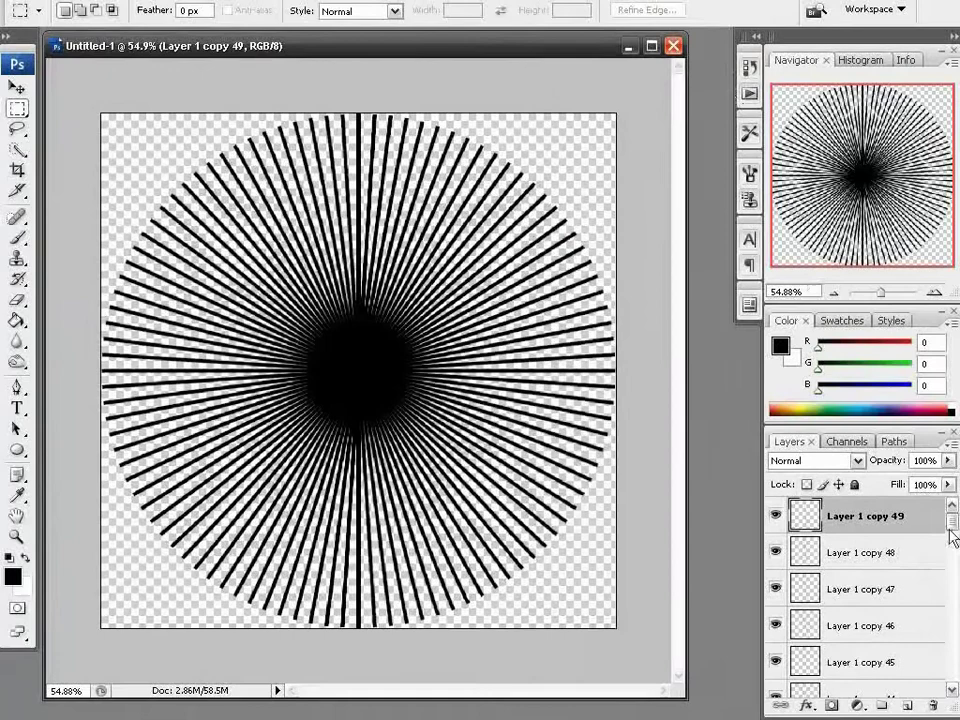
drag(953, 528, 953, 682)
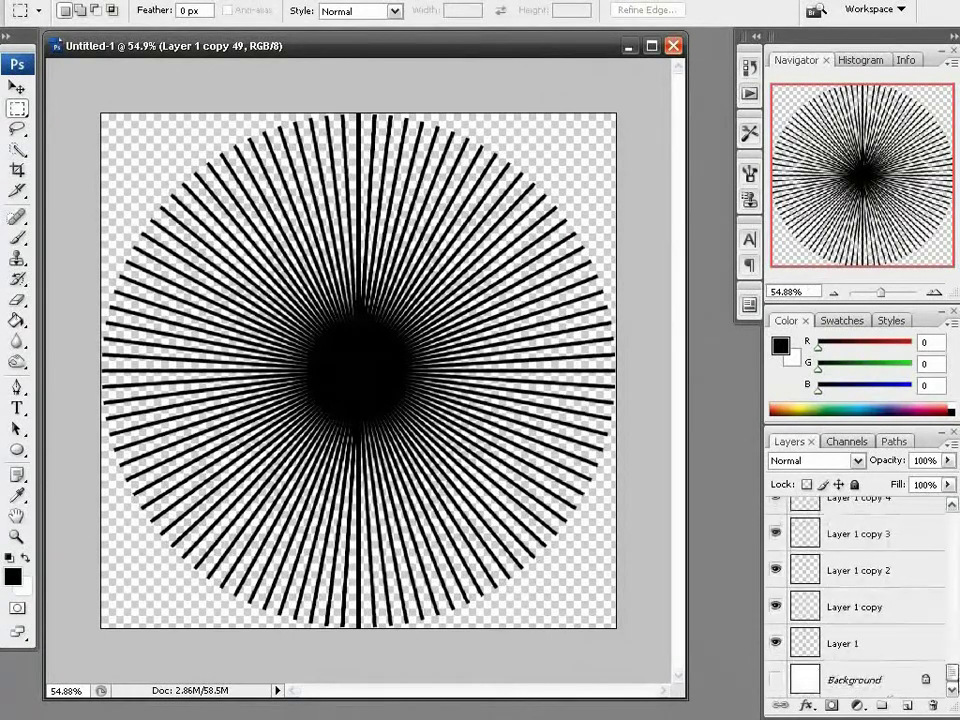
click(776, 644)
click(776, 644)
click(776, 644)
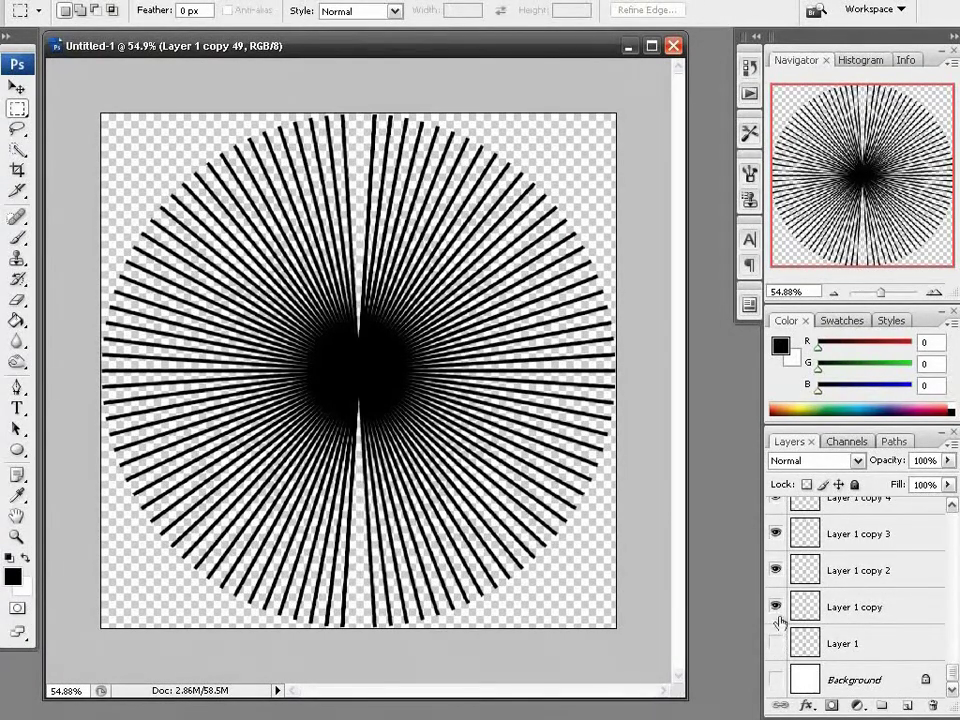
Hide every fifth line copy from Layer 1 copy 5 through Layer 1 copy 25.
scroll(776, 607, up, 3)
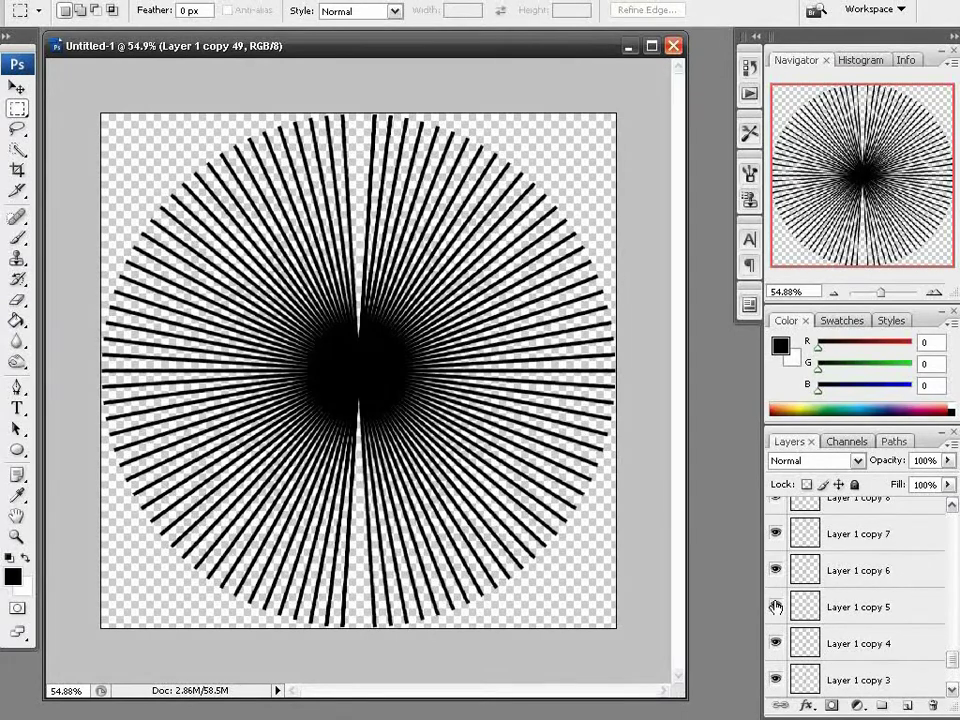
click(776, 607)
scroll(776, 607, up, 1)
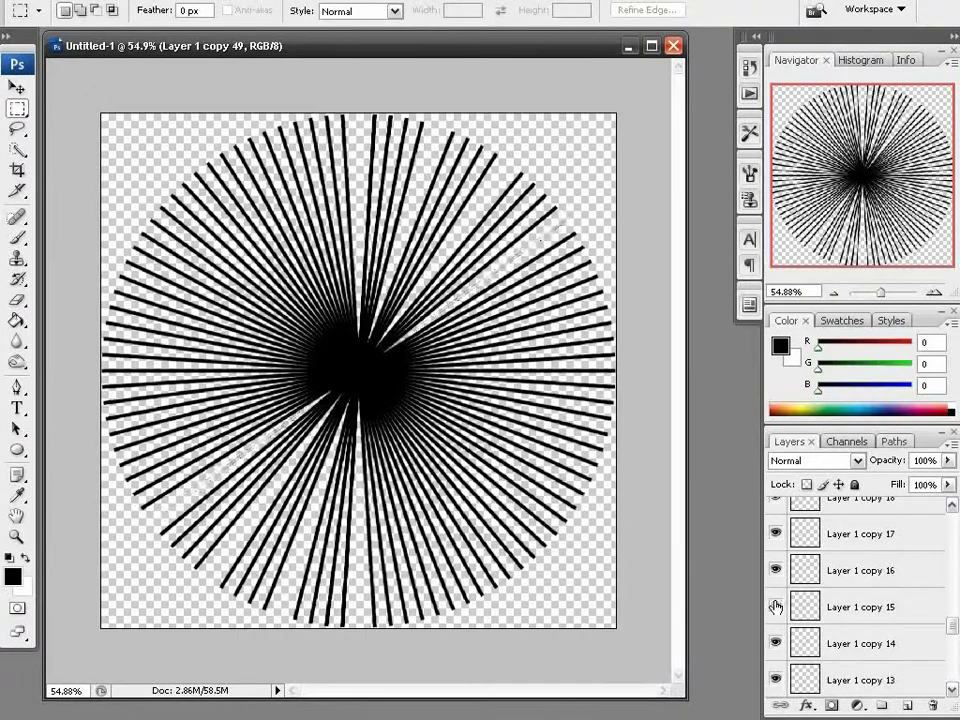
scroll(776, 607, up, 1)
click(776, 607)
scroll(776, 607, up, 2)
click(776, 607)
scroll(776, 607, up, 2)
click(776, 607)
click(776, 607)
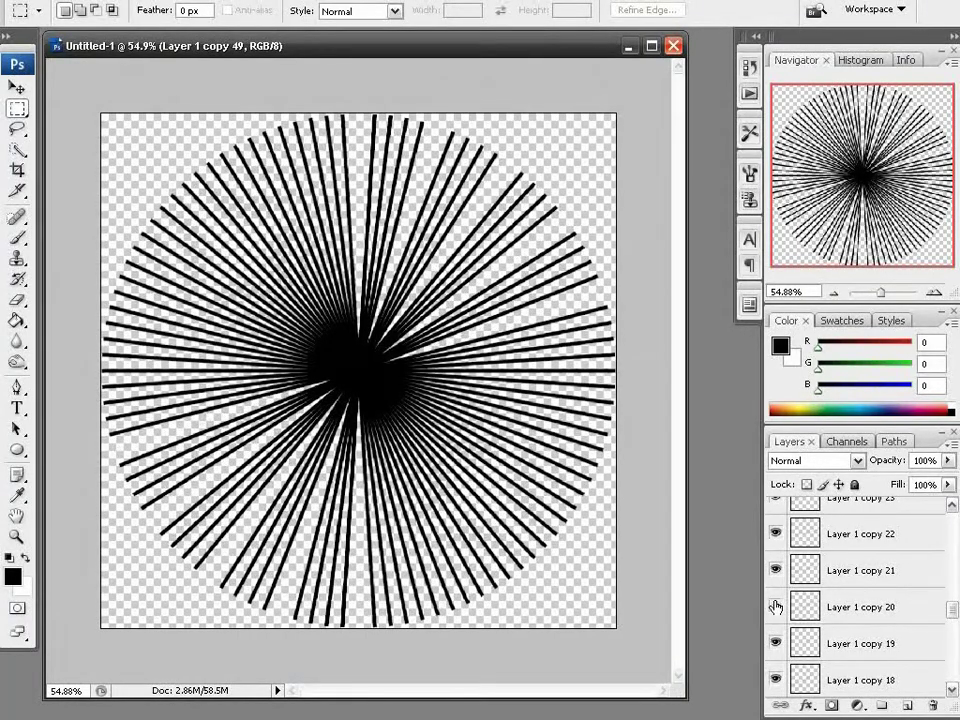
click(776, 607)
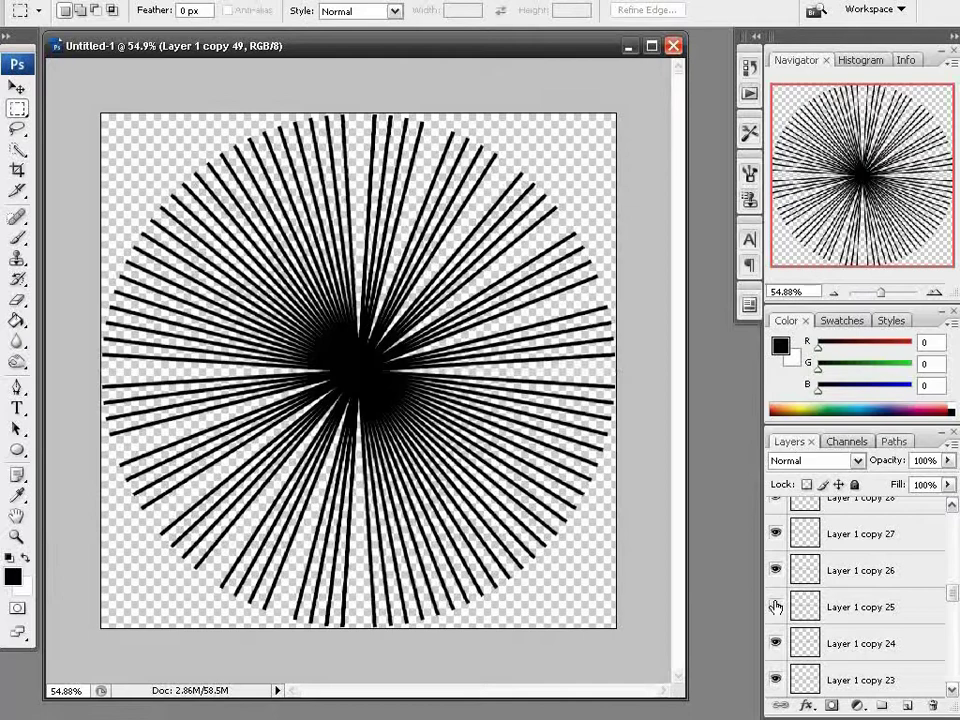
Hide Layer 1 copy 30, Layer 1 copy 35 and Layer 1 copy 40.
scroll(776, 607, up, 2)
click(776, 607)
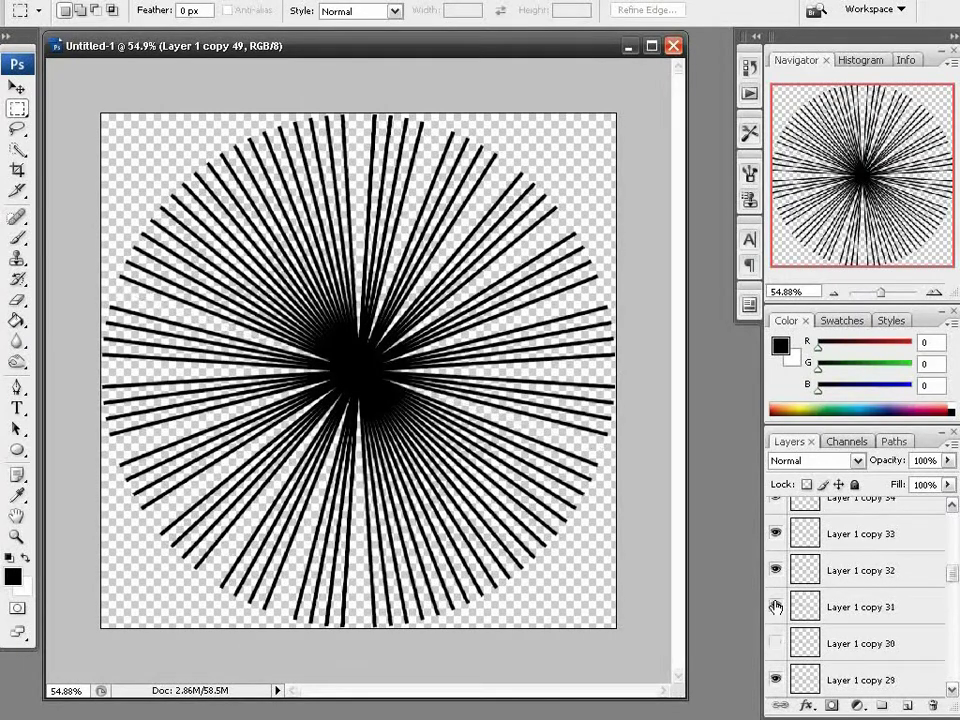
scroll(776, 607, up, 2)
scroll(776, 607, up, 1)
click(776, 607)
scroll(776, 607, up, 3)
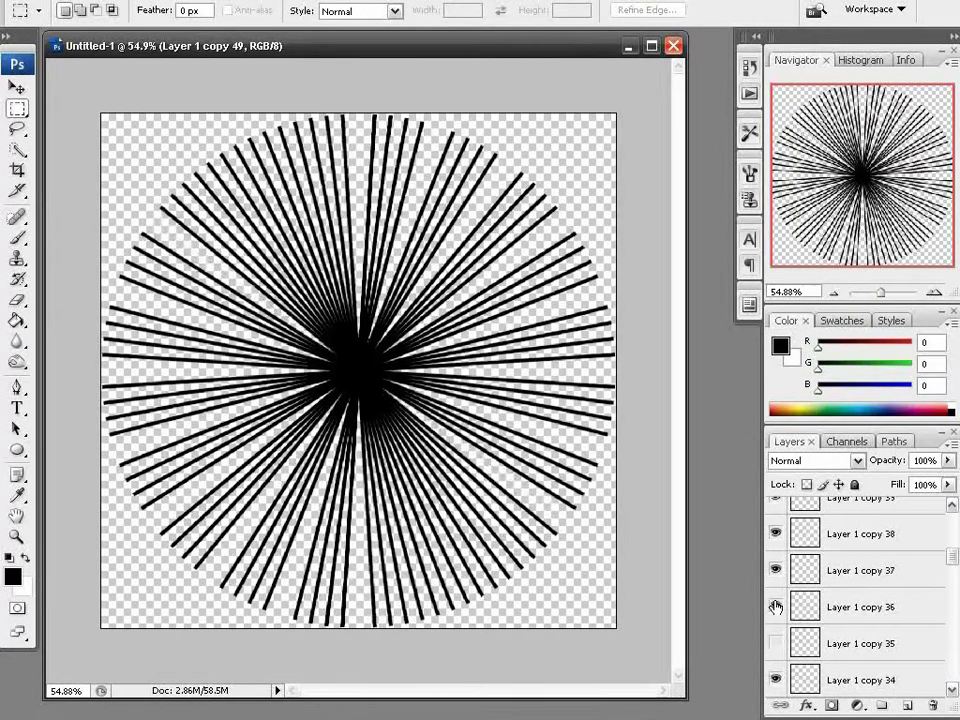
click(776, 607)
scroll(776, 607, up, 6)
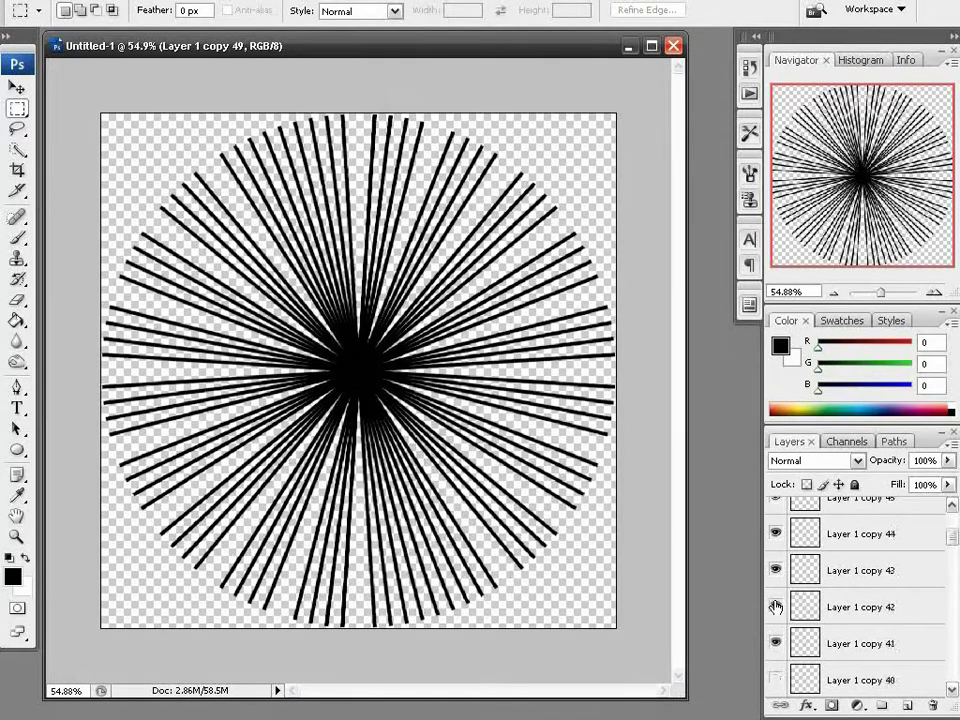
Hide Layer 1 copy 45 instead of Layer 1 copy 46, and merge all visible line layers.
click(776, 607)
scroll(776, 607, up, 1)
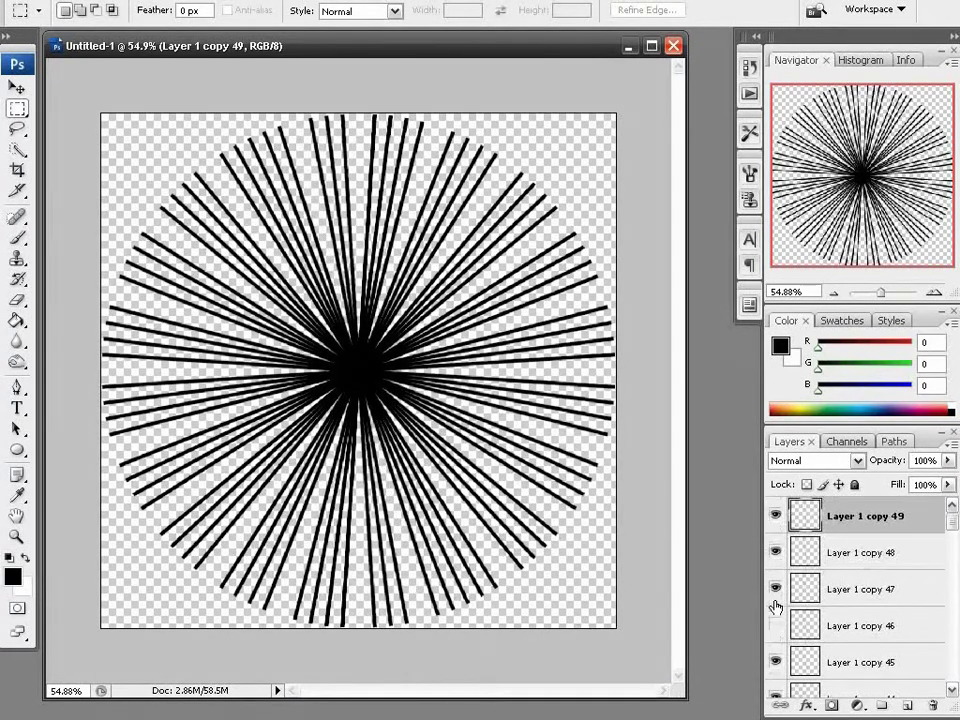
scroll(776, 607, down, 1)
click(778, 591)
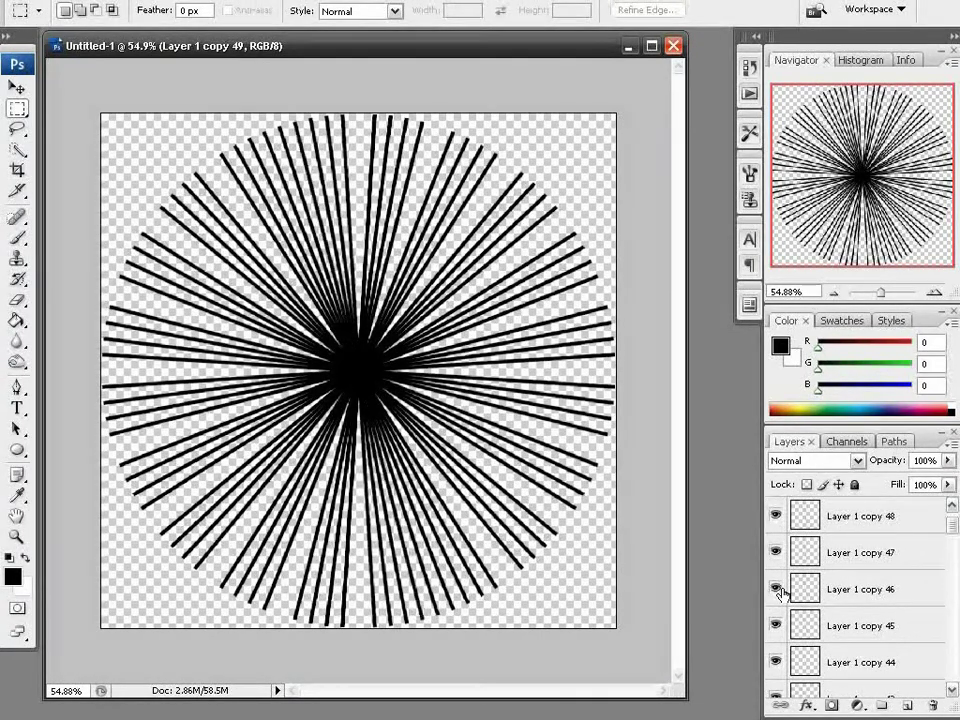
click(778, 591)
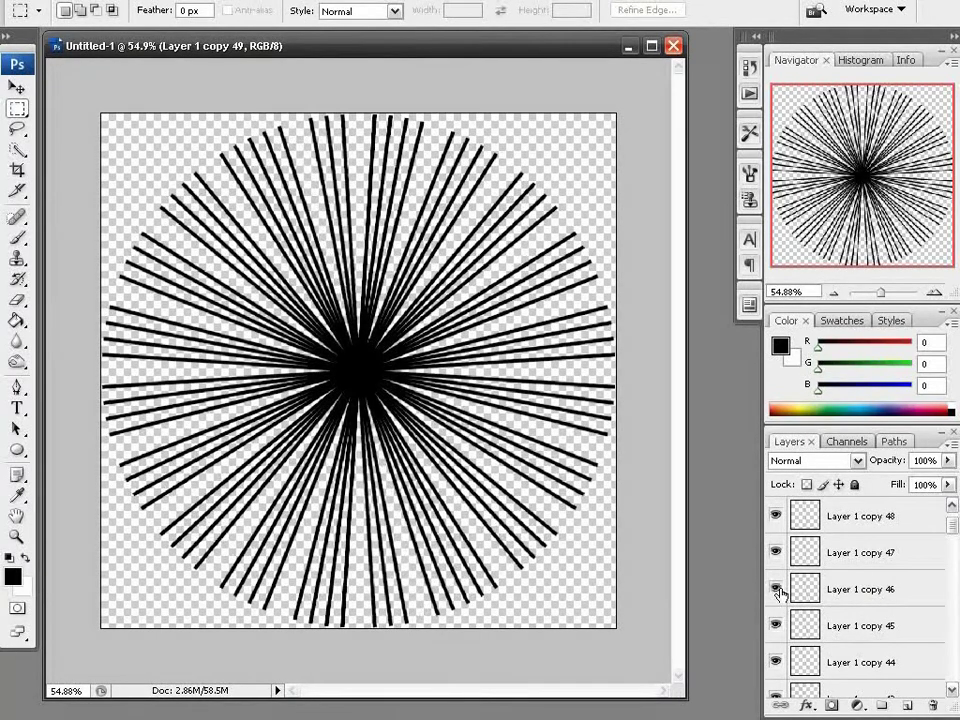
click(777, 590)
click(777, 626)
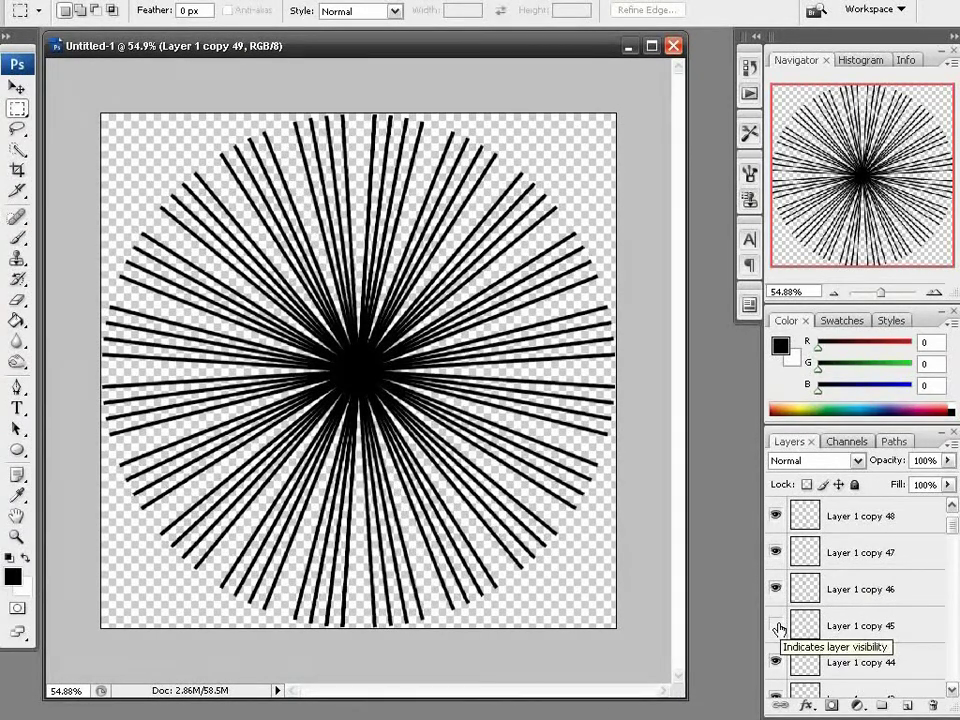
scroll(779, 628, up, 1)
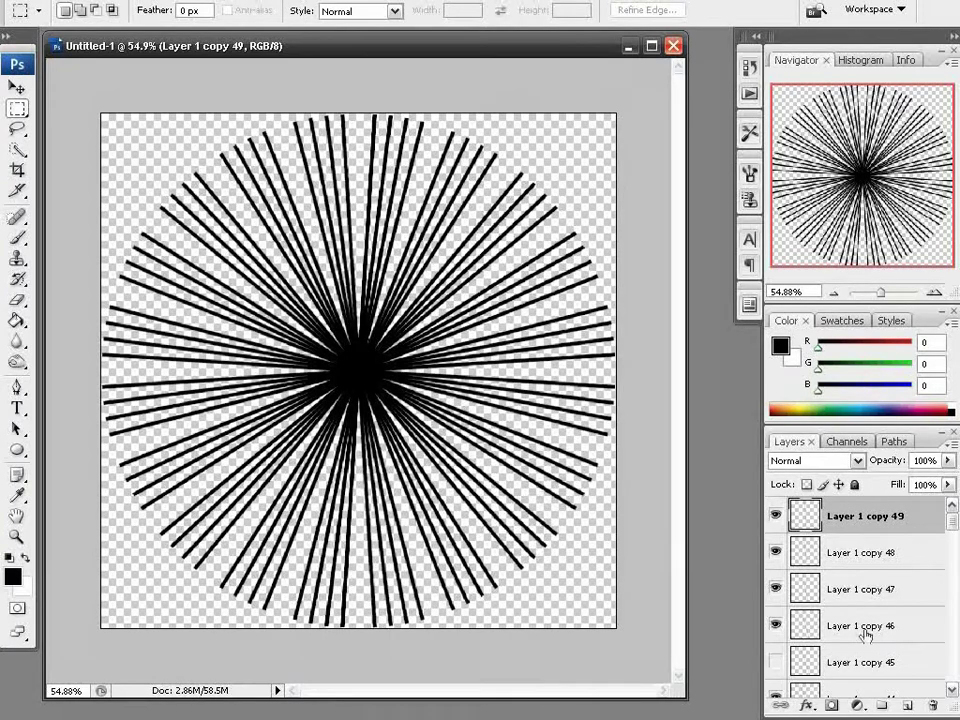
key(ctrl+shift+e)
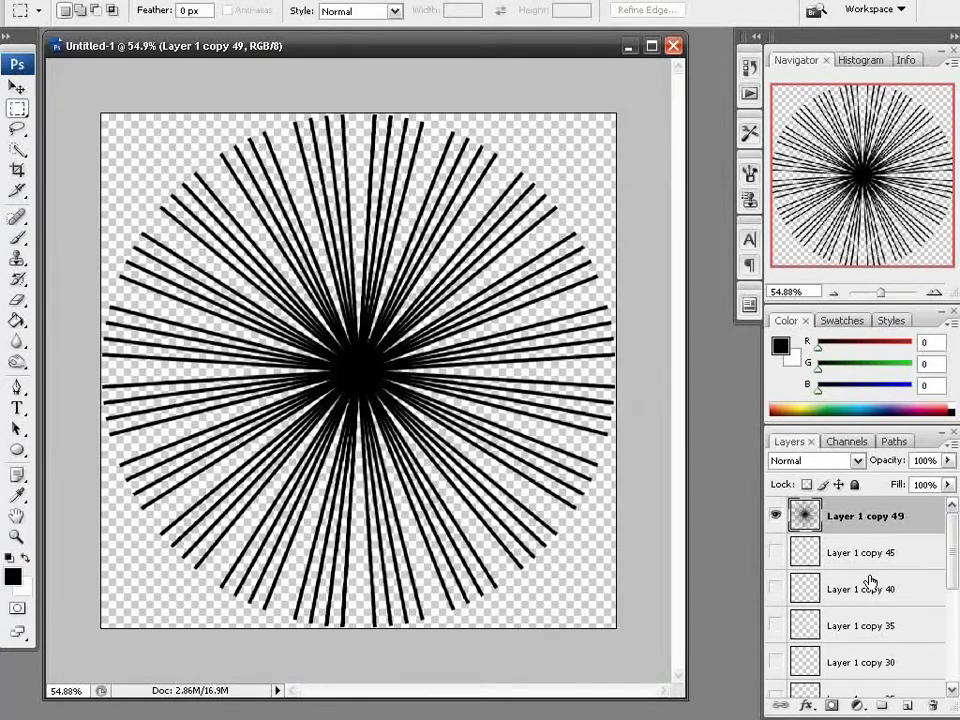
Show only the remaining unmerged line layers and merge them into Layer 1 copy 5.
click(775, 516)
drag(776, 550, 781, 692)
scroll(803, 632, down, 2)
mouse_move(803, 630)
mouse_down()
mouse_move(778, 660)
mouse_move(783, 648)
mouse_move(804, 690)
mouse_move(812, 622)
mouse_up()
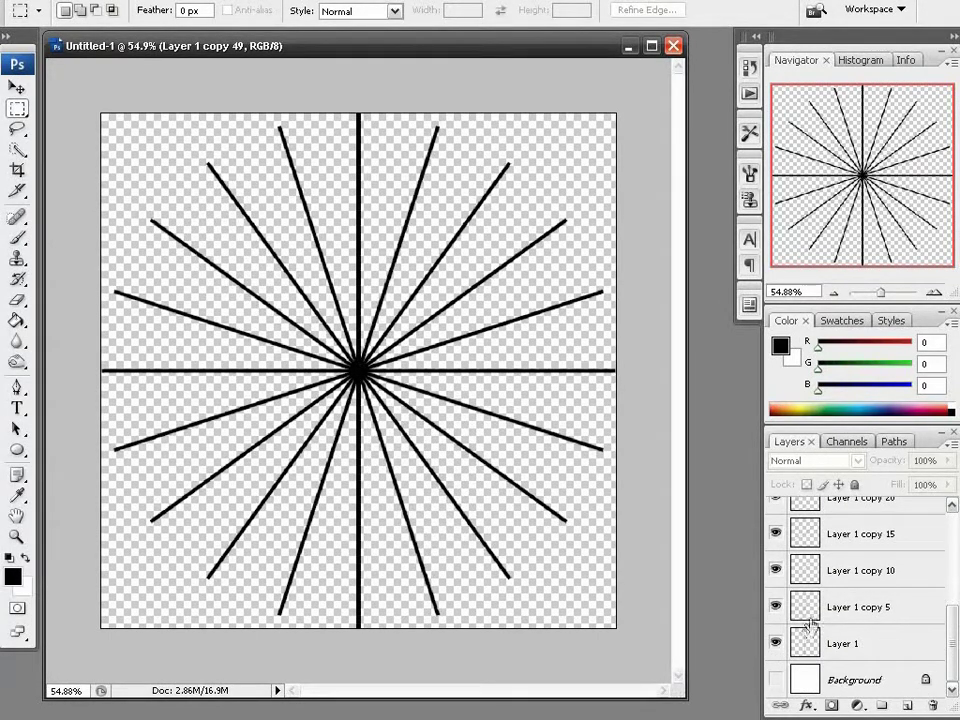
click(868, 605)
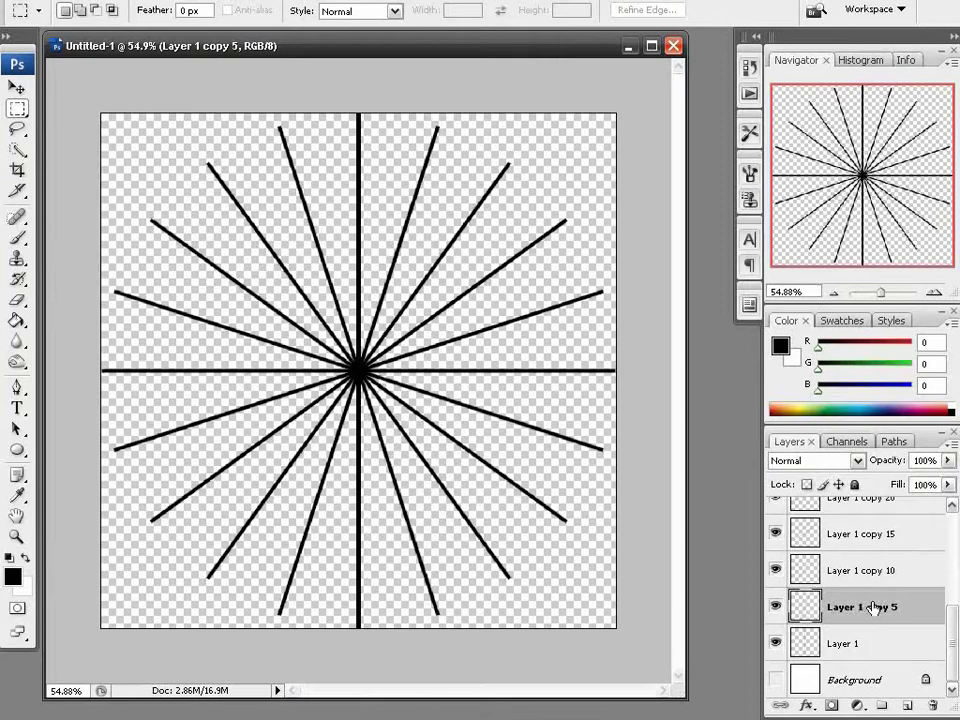
key(ctrl+shift+e)
Show only the merged Layer 1 copy 49 and rename it Ticks_Small.
click(776, 516)
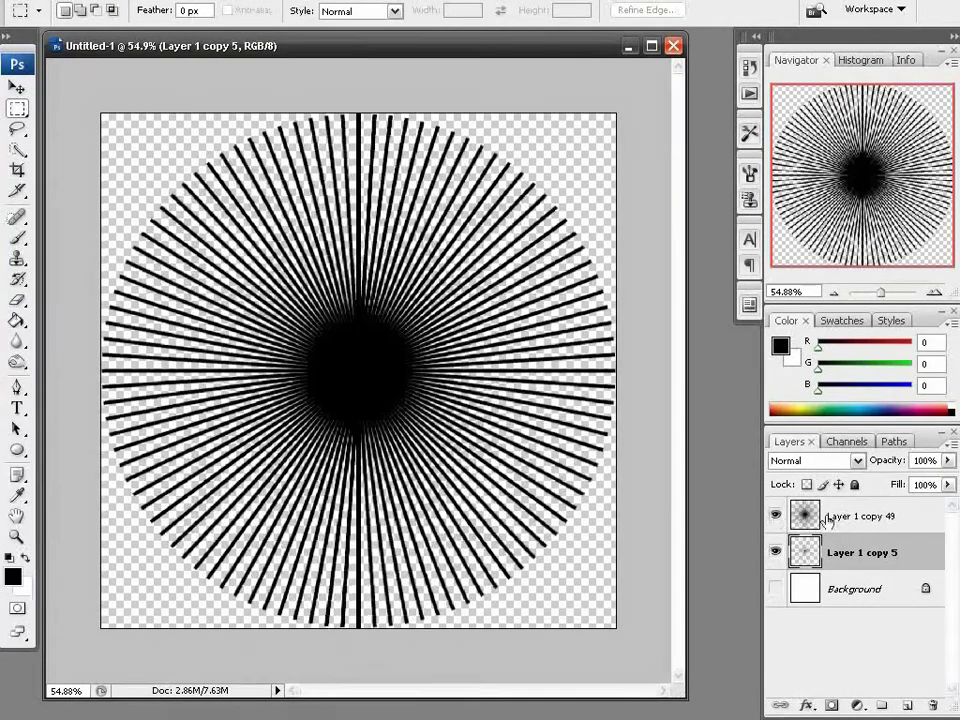
click(776, 552)
click(868, 520)
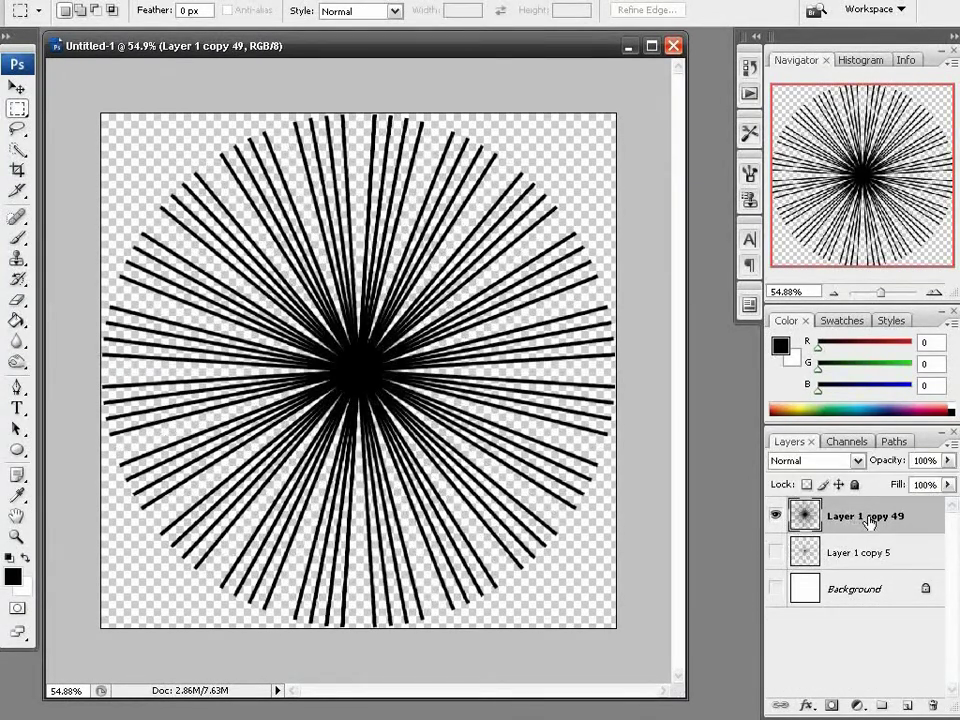
double_click(868, 517)
text(Ticks_Small)
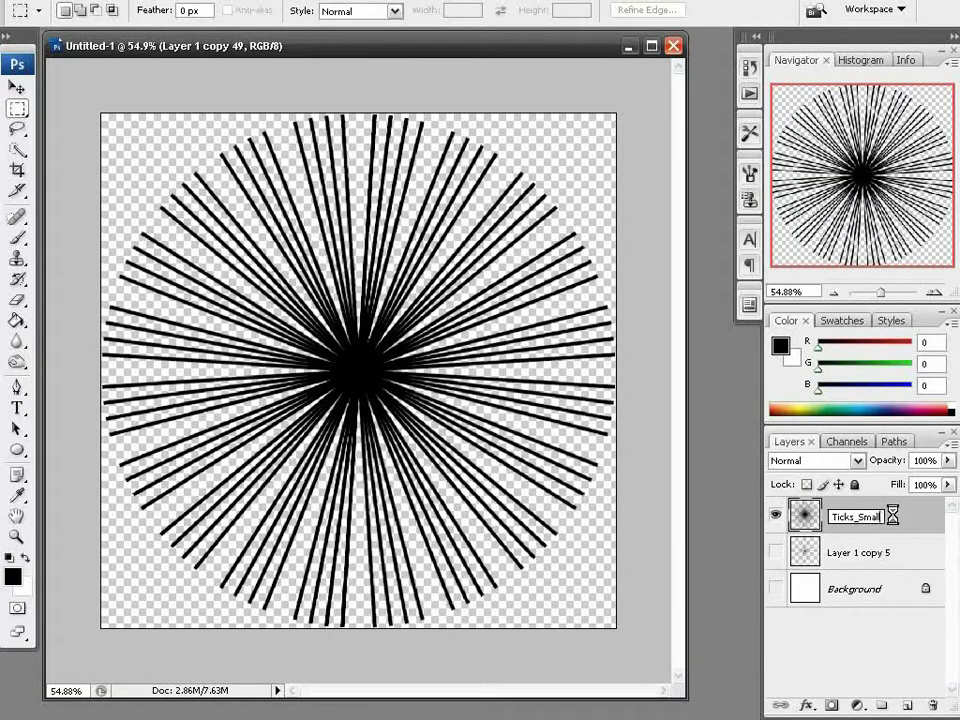
key(Return)
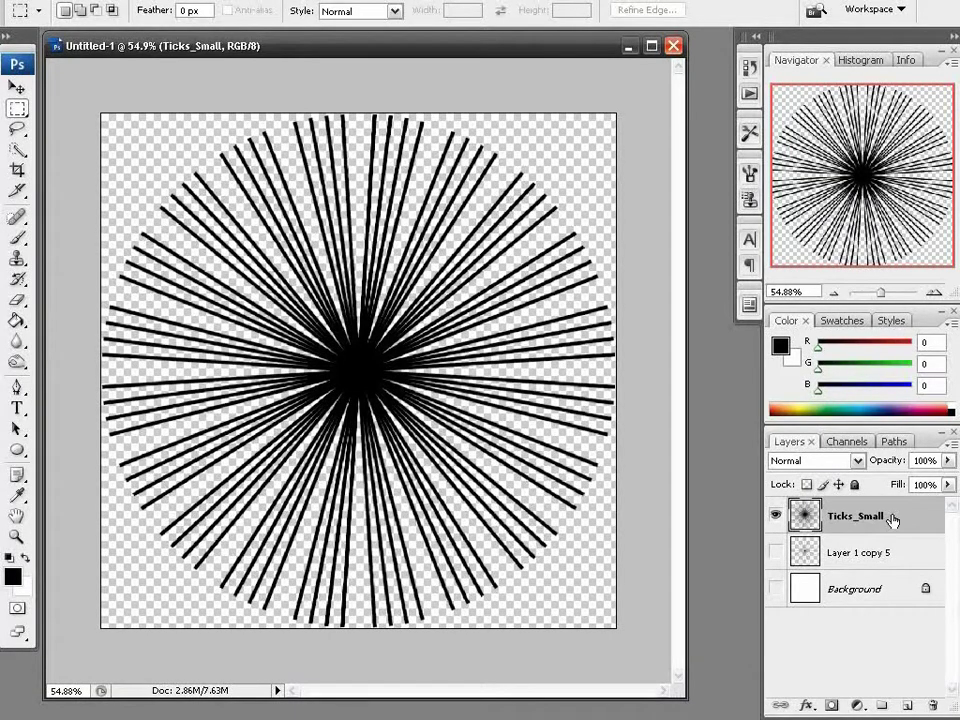
Show the merged Layer 1 copy 5 and rename it Ticks_Big.
click(852, 553)
click(776, 552)
double_click(858, 554)
text(Tic)
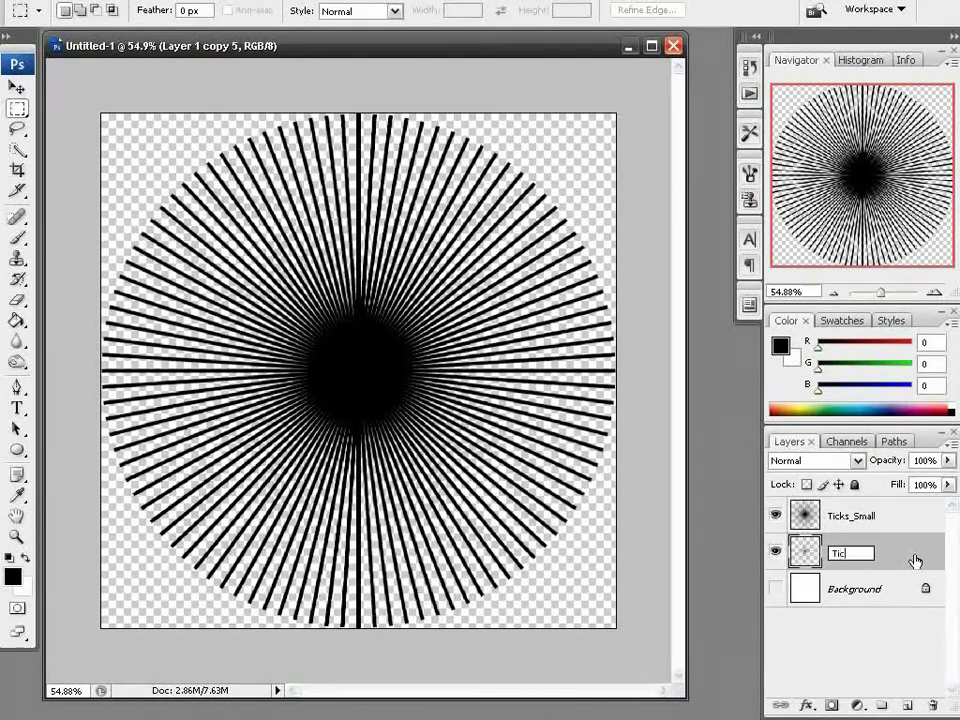
text(ks_Big)
key(Return)
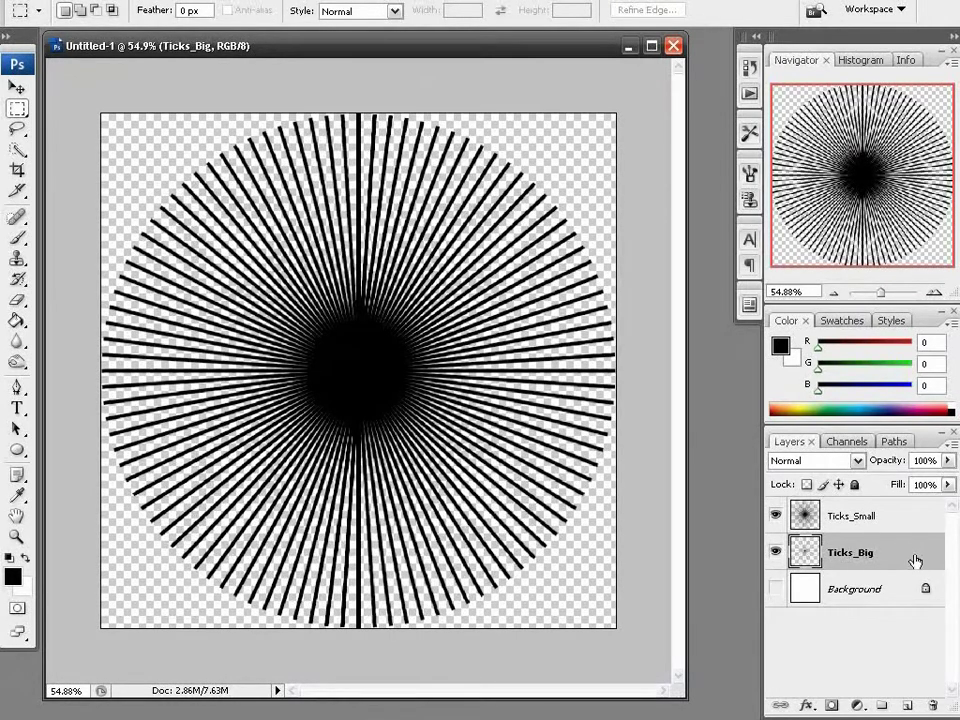
Add a new layer above Ticks_Small and fill a large circular selection over the burst with black on it.
key(alt+bracketright)
click(907, 706)
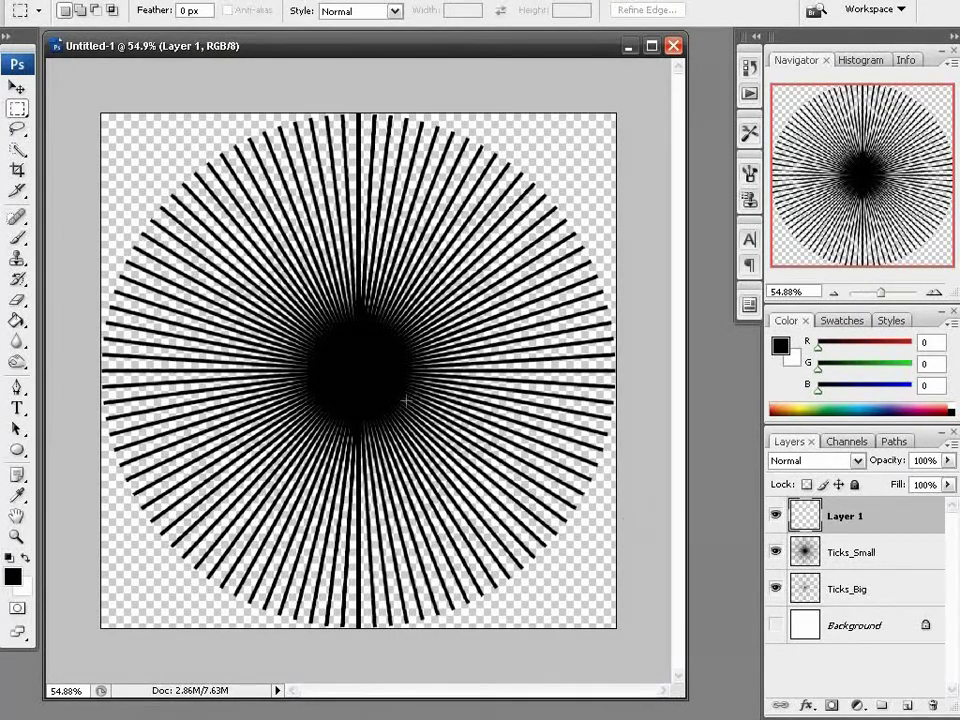
drag(22, 110, 76, 124)
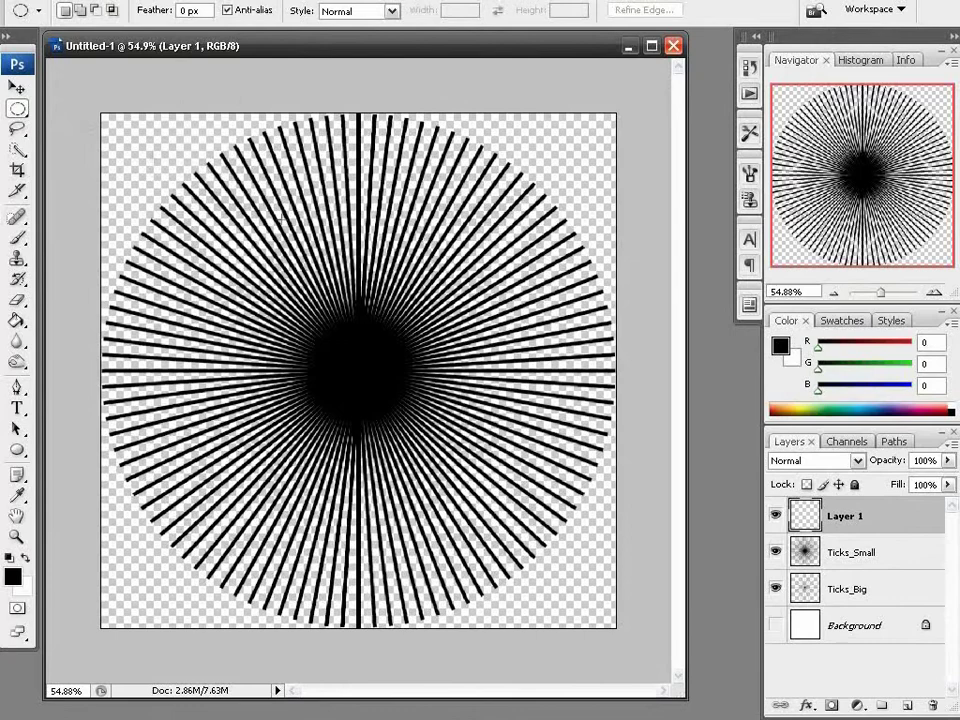
drag(164, 164, 640, 592)
key(g)
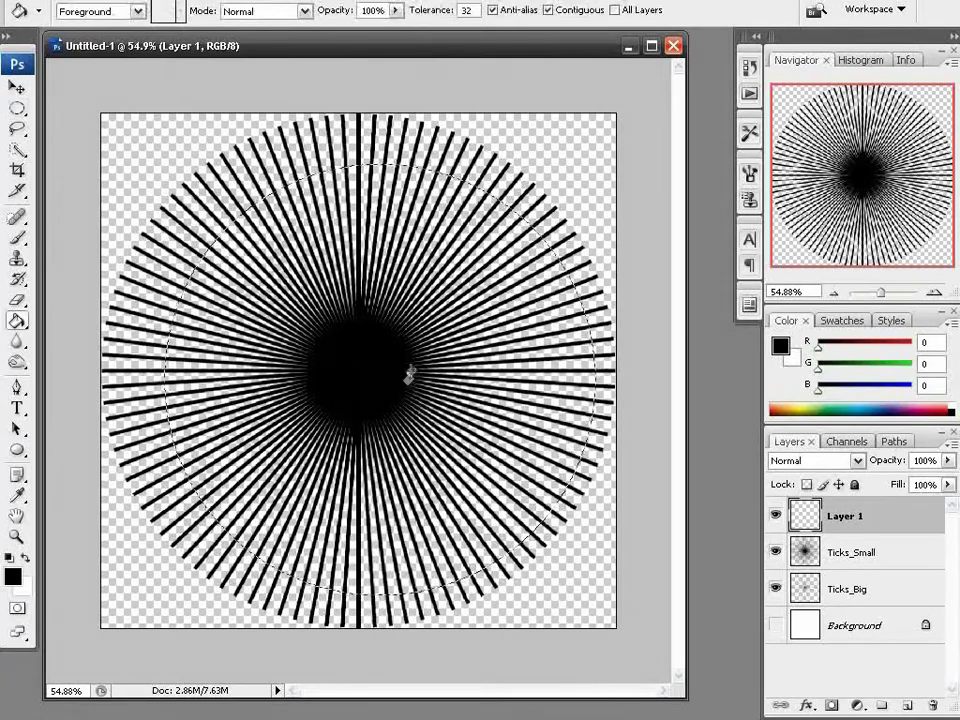
click(411, 365)
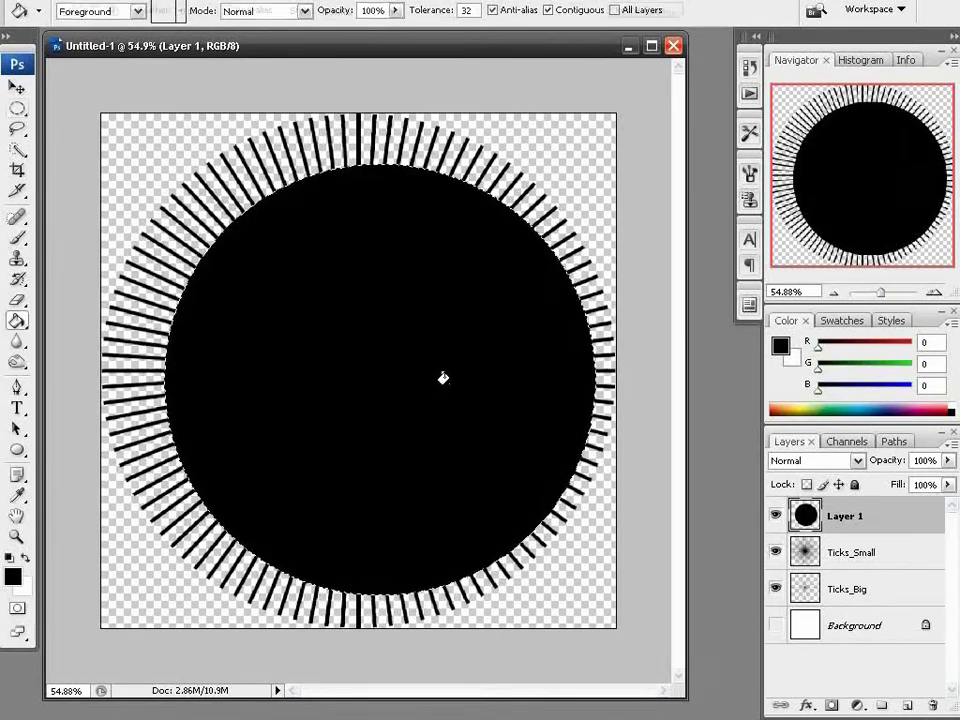
Centre the black circle on Layer 1 horizontally and vertically on the whole canvas, then clear the selection.
key(m)
key(ctrl+a)
key(v)
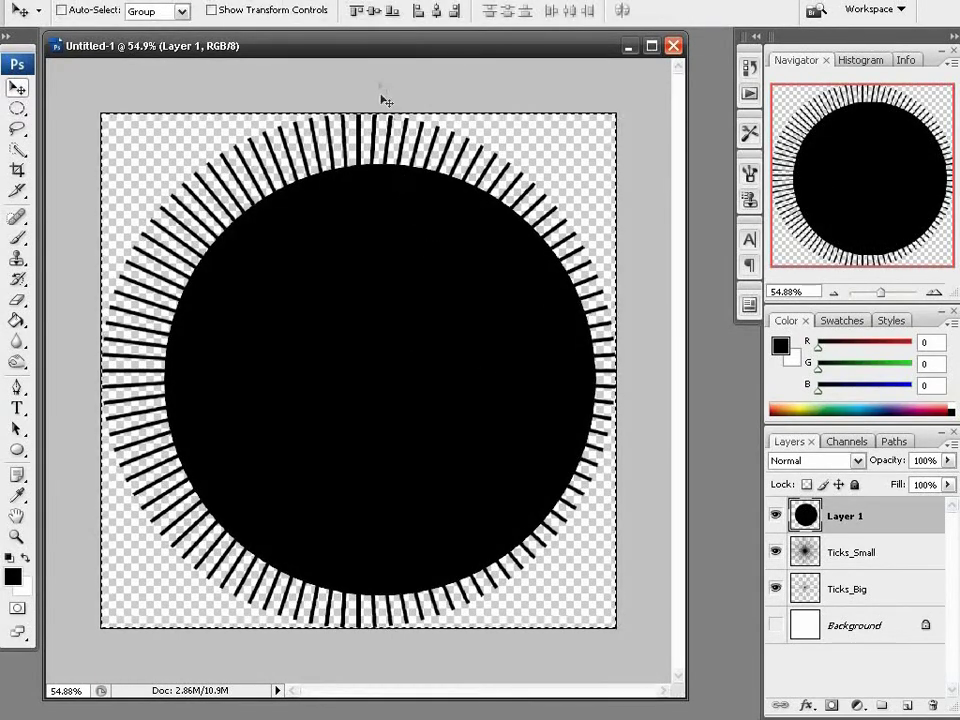
click(374, 11)
click(438, 14)
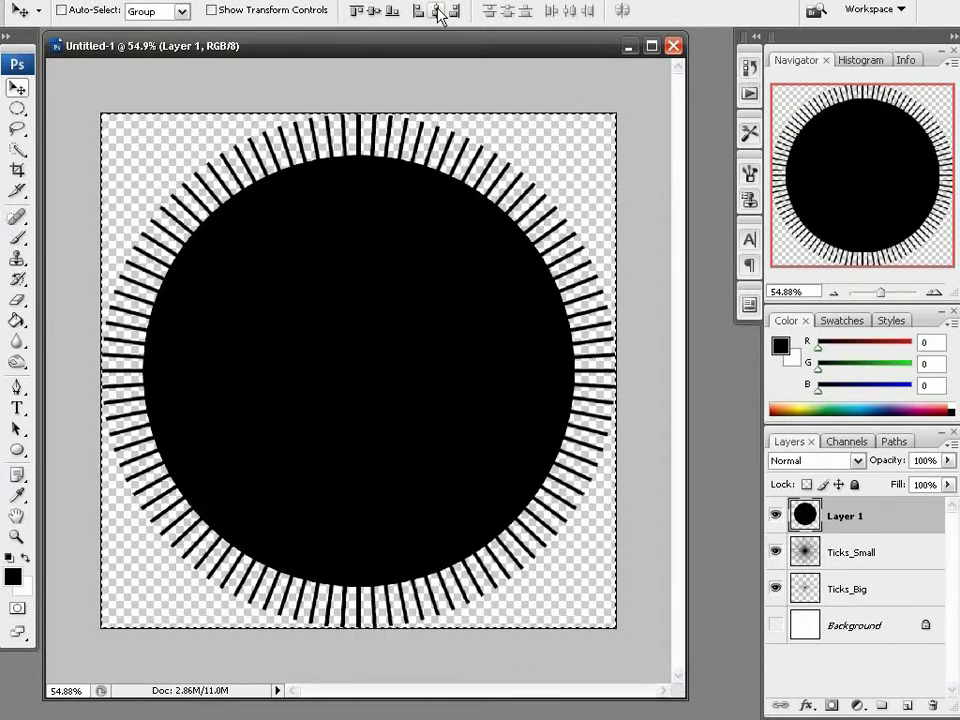
key(m)
click(458, 405)
Add a new layer above Layer 1 and fill a slightly larger circular selection on it with black.
click(906, 707)
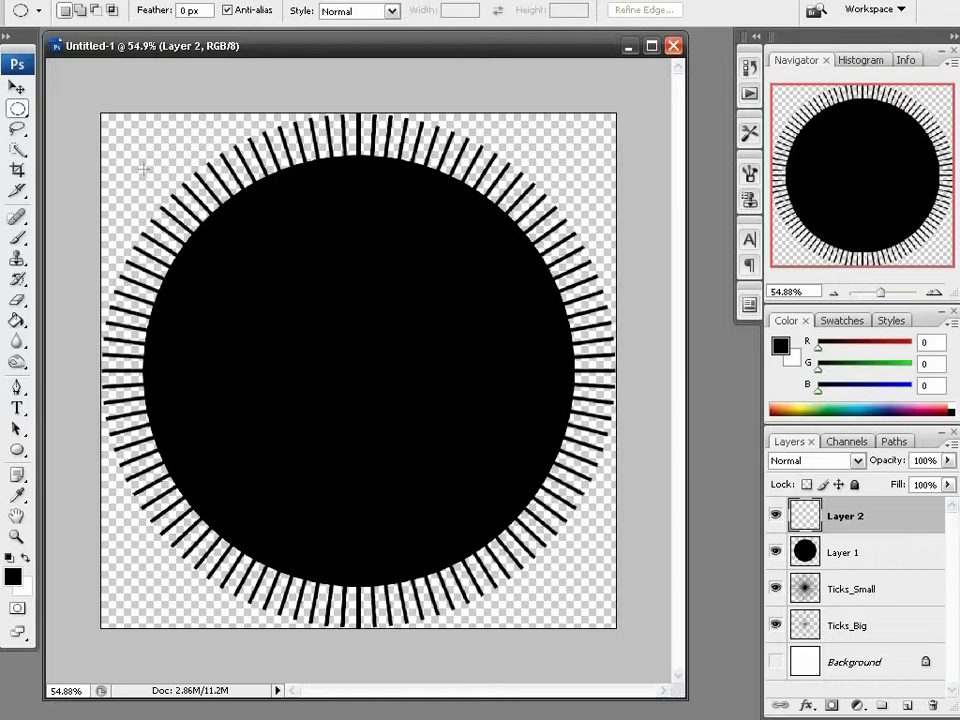
drag(100, 113, 589, 605)
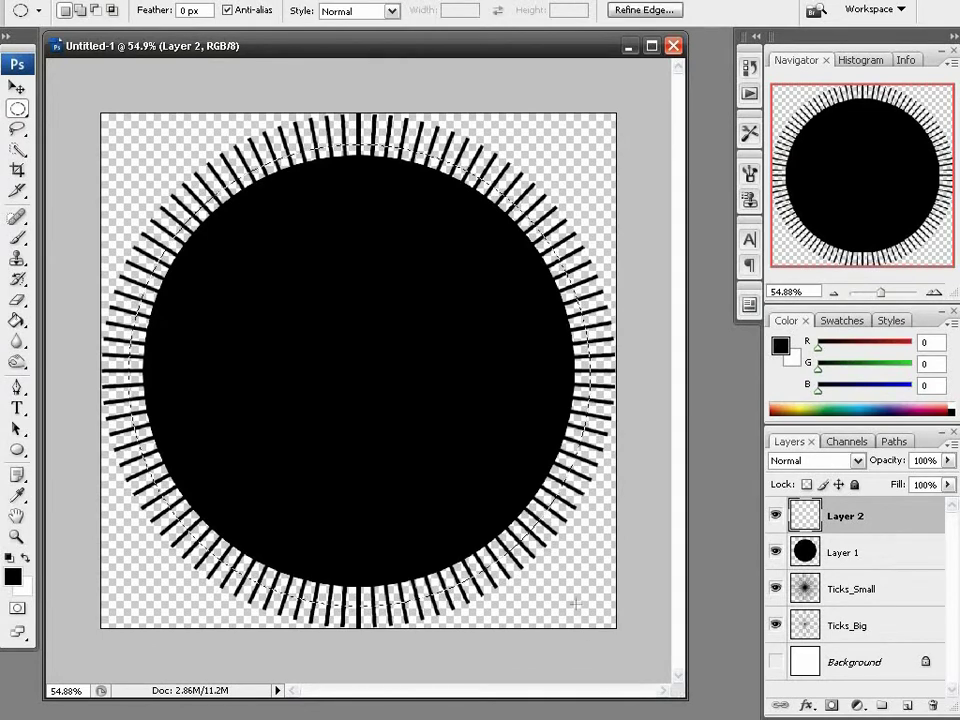
key(g)
click(436, 413)
Centre the larger black circle on Layer 2 on the canvas in both directions and clear the selection.
key(m)
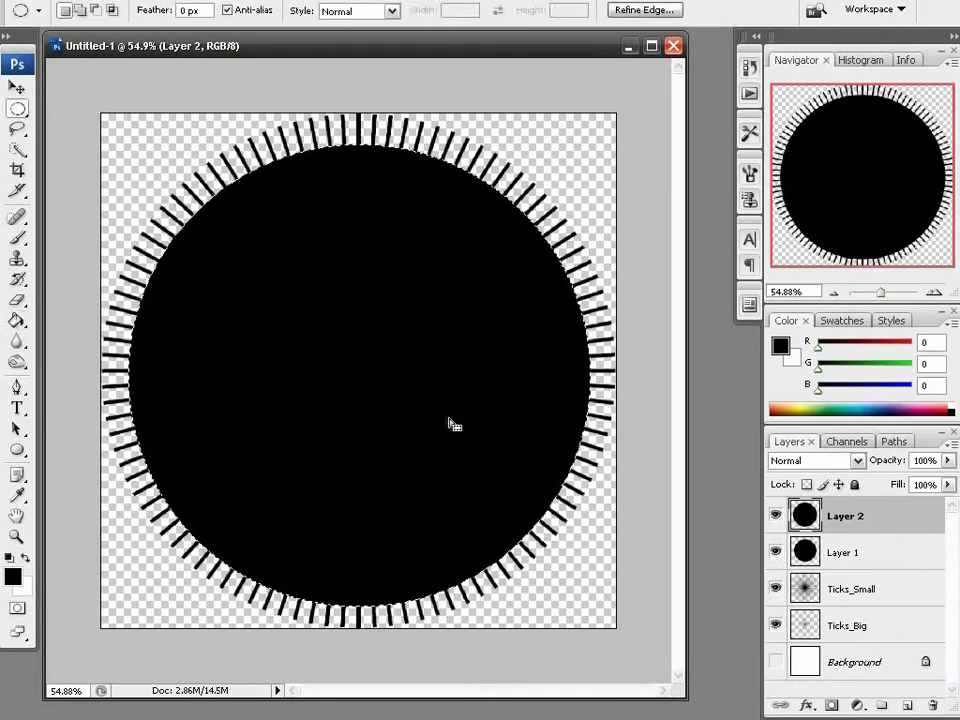
key(ctrl+a)
key(v)
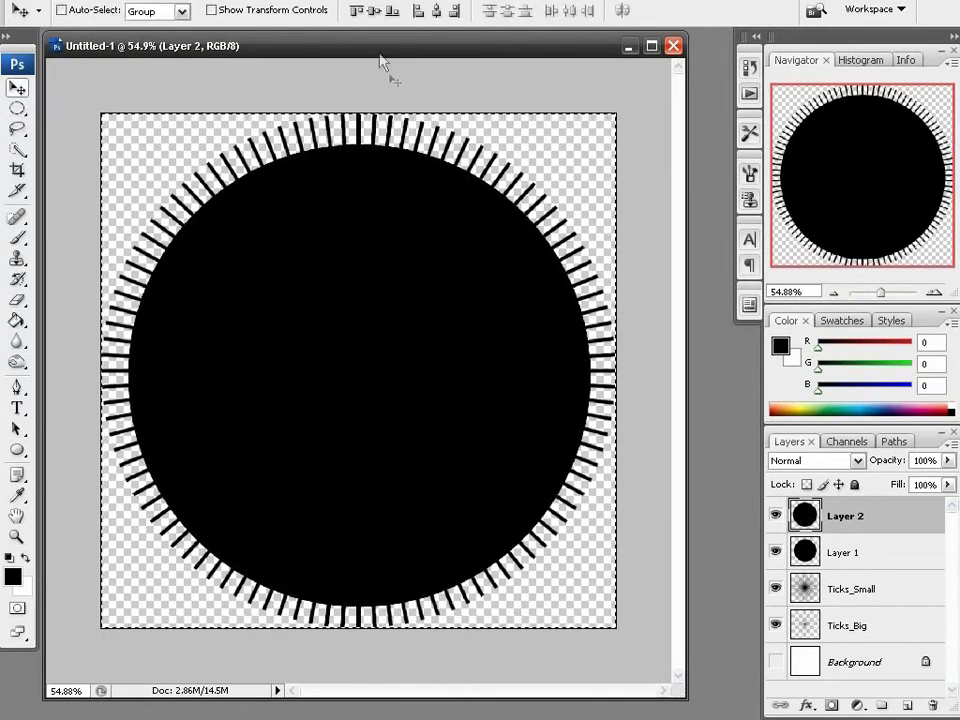
click(373, 11)
click(433, 11)
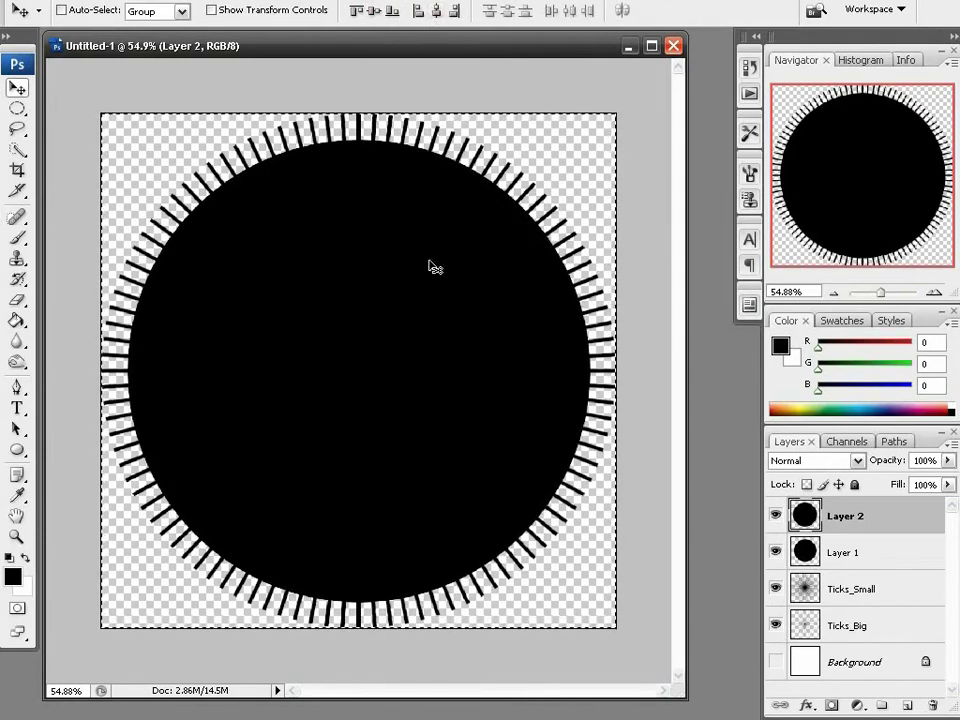
key(m)
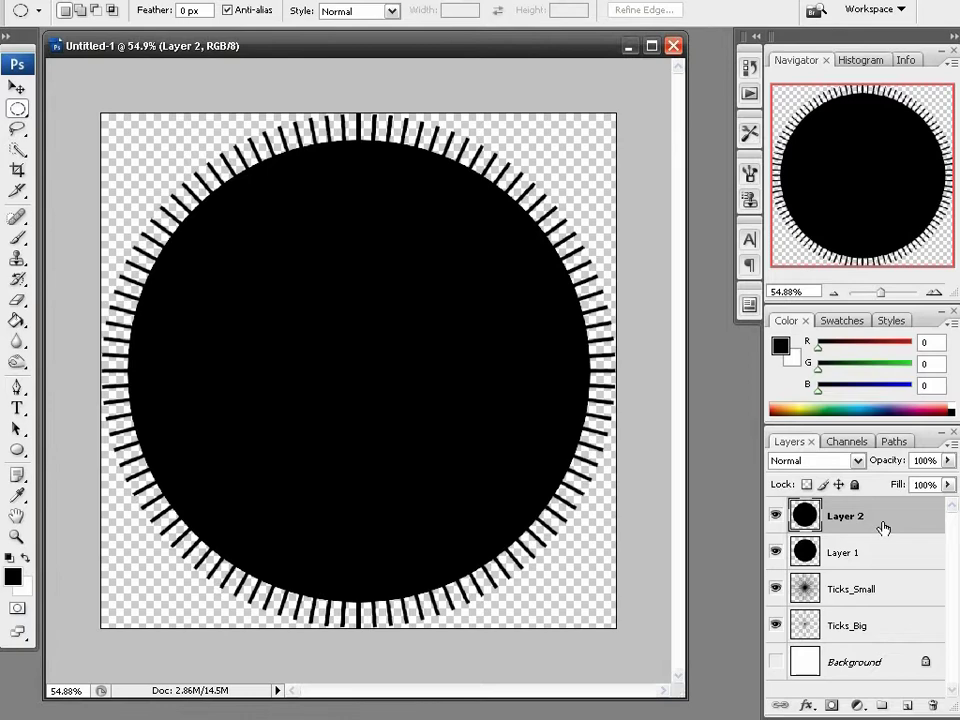
Load the Layer 2 circle as a selection, hide both circle layers, and delete the selected area from Ticks_Small.
ctrl+click(803, 518)
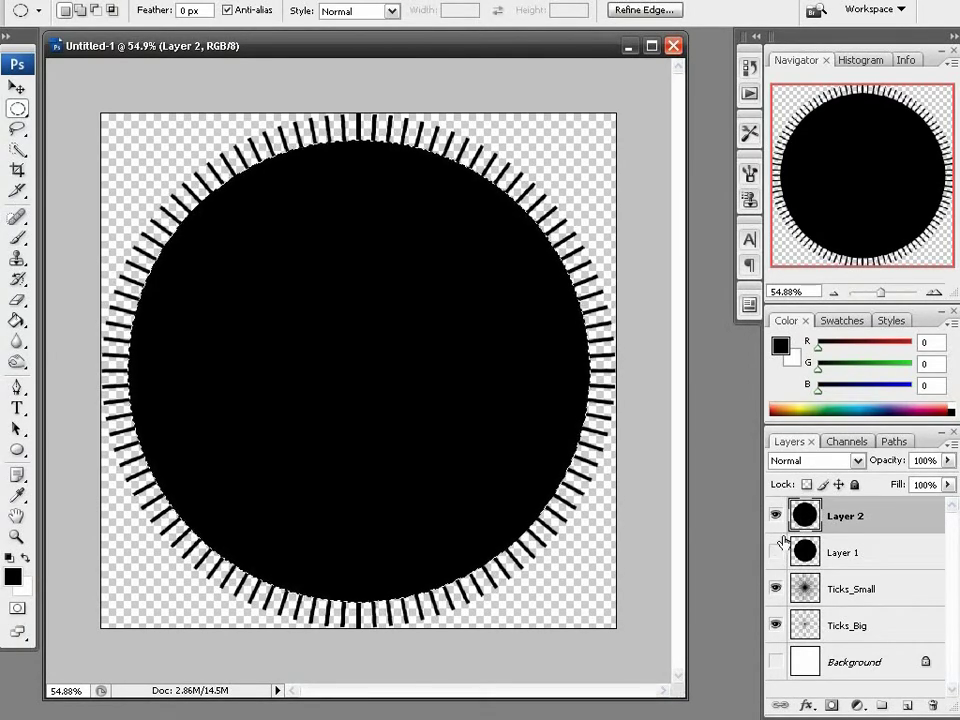
click(776, 516)
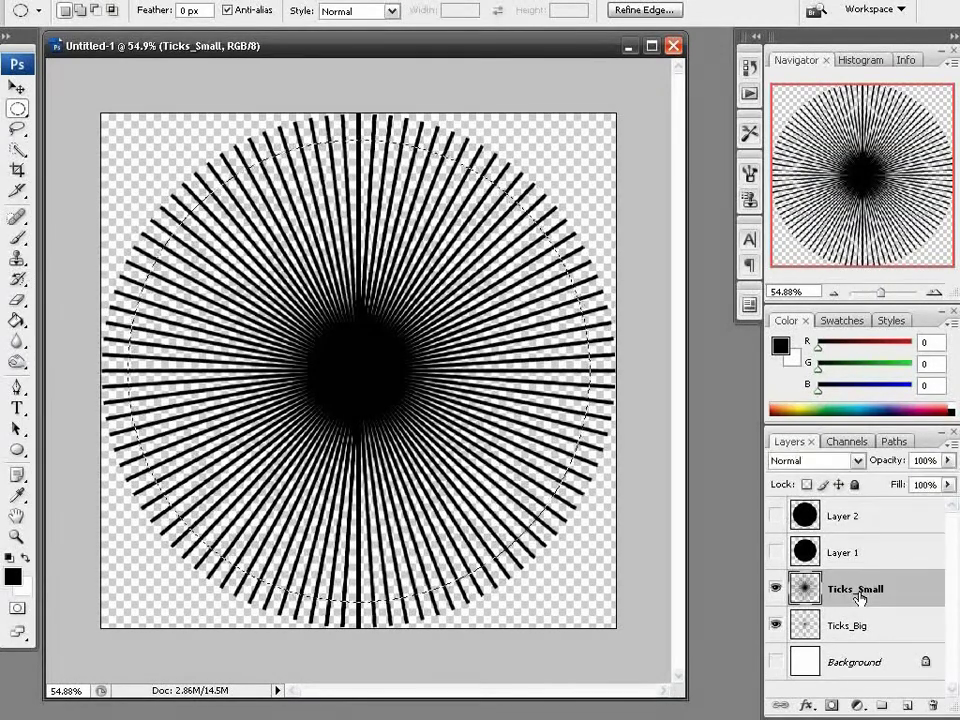
key(Delete)
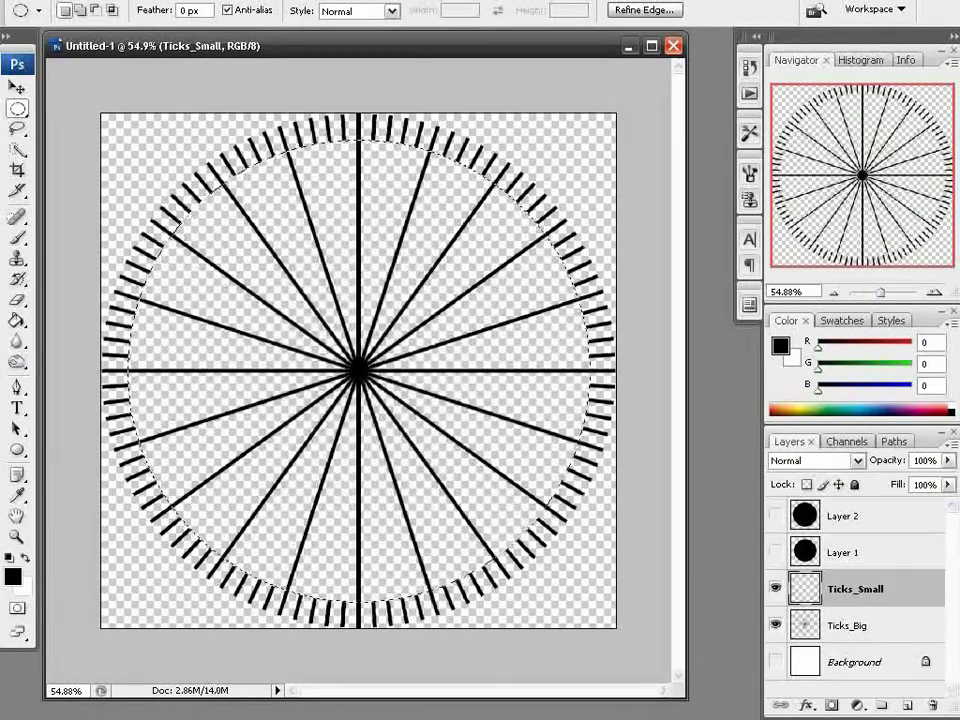
key(ctrl+d)
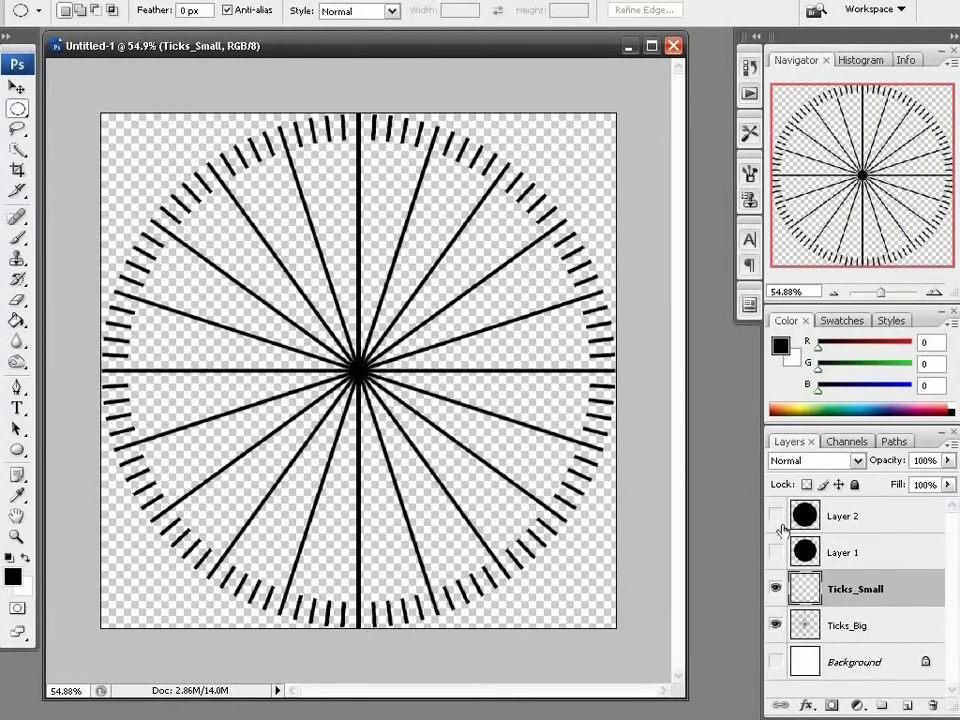
Load the Layer 1 circle as a selection and delete the area inside it from Ticks_Big.
click(826, 556)
ctrl+click(805, 551)
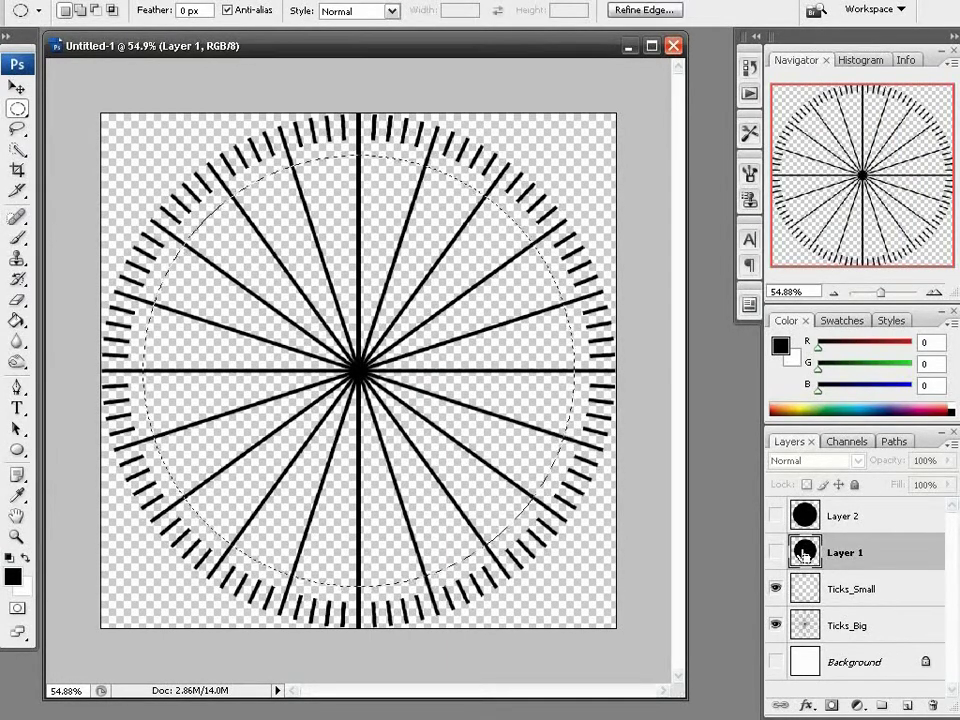
click(853, 626)
key(Delete)
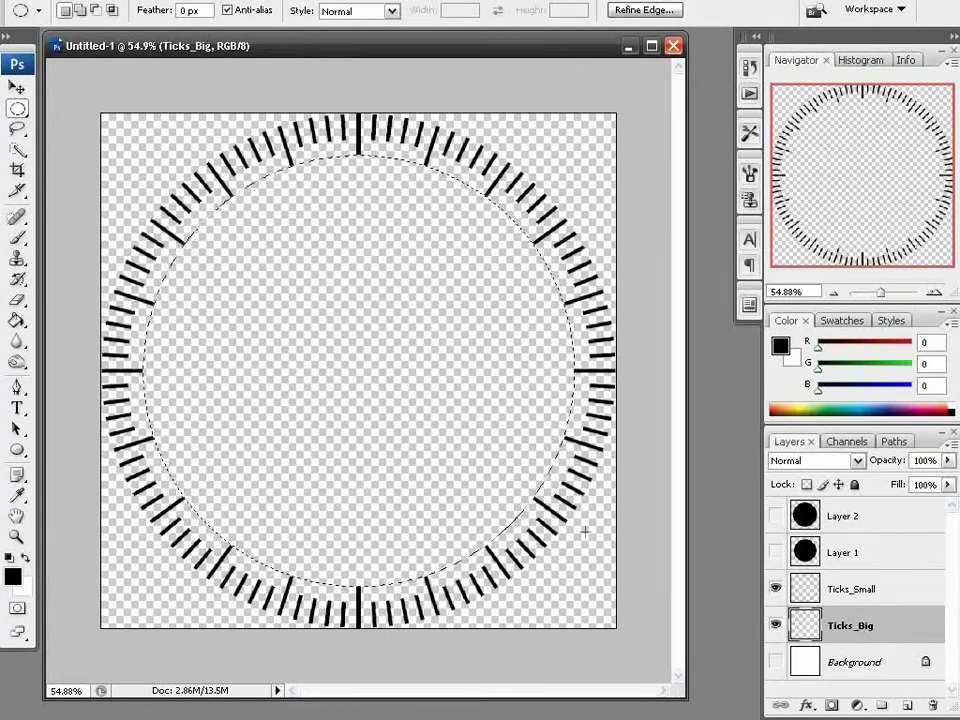
key(ctrl+d)
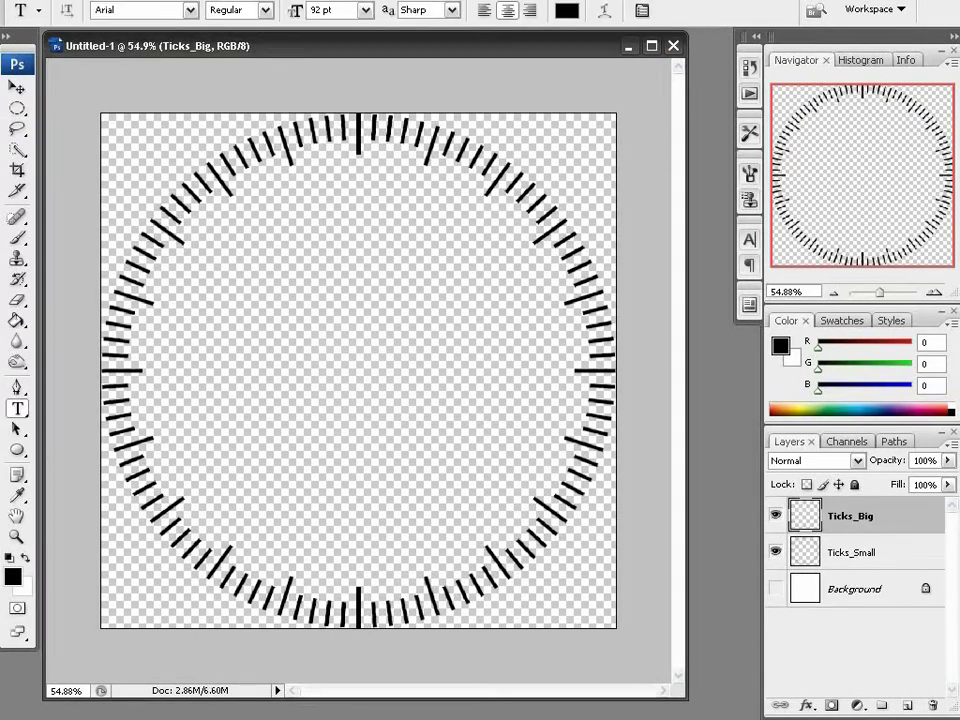
Draw a black circle shape inside the tick ring with the Ellipse tool, slightly under half the canvas width.
click(17, 451)
click(118, 484)
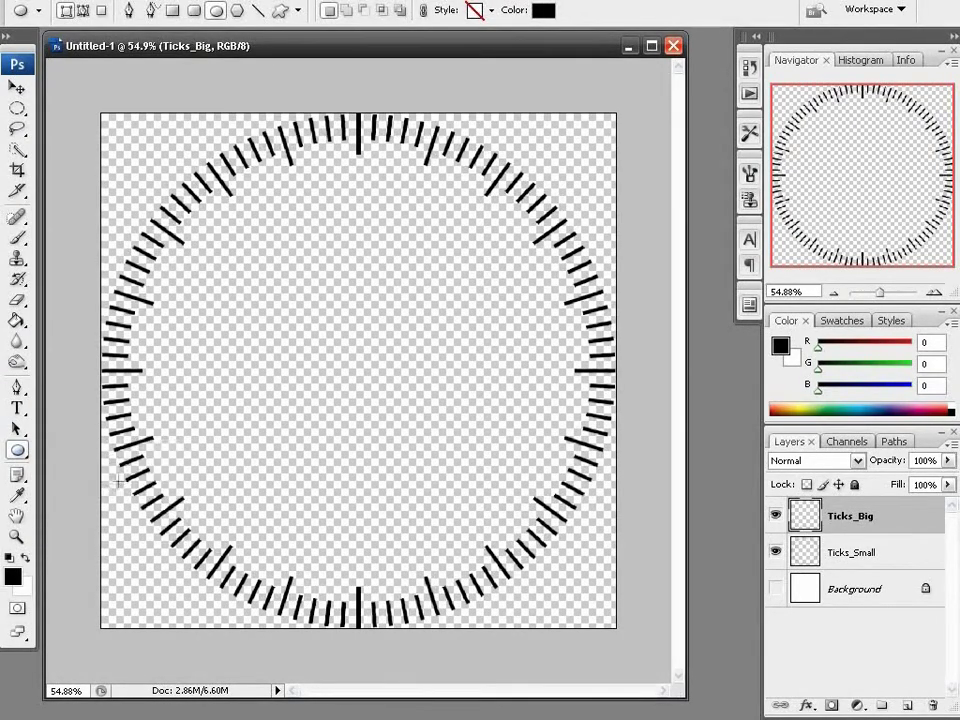
drag(246, 277, 493, 541)
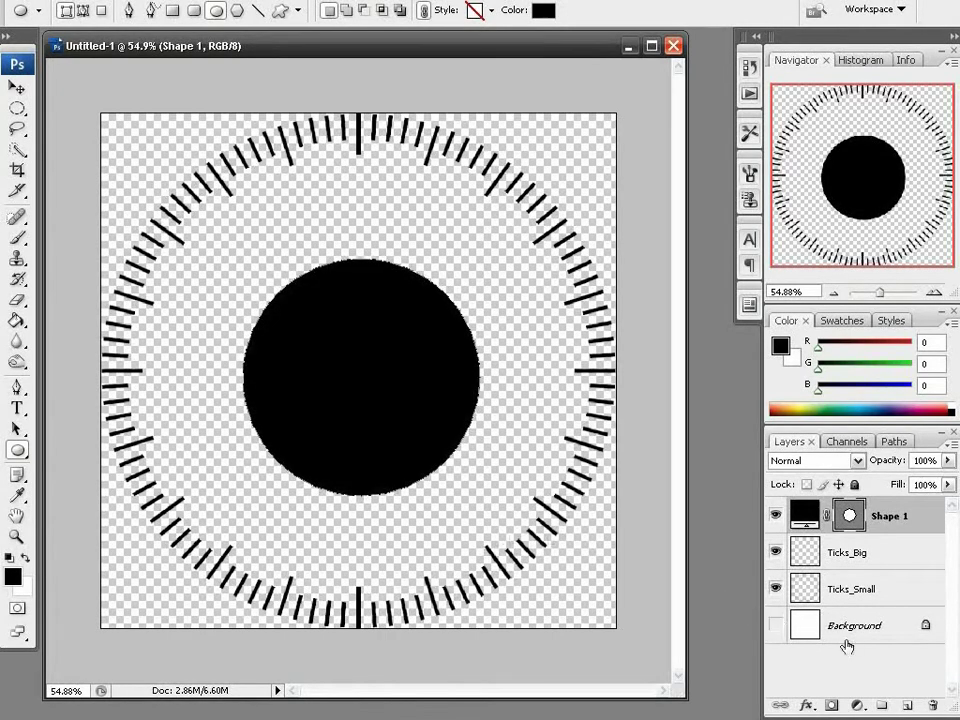
Centre the black circle shape horizontally and vertically on the canvas and clear the selection.
key(ctrl+a)
key(v)
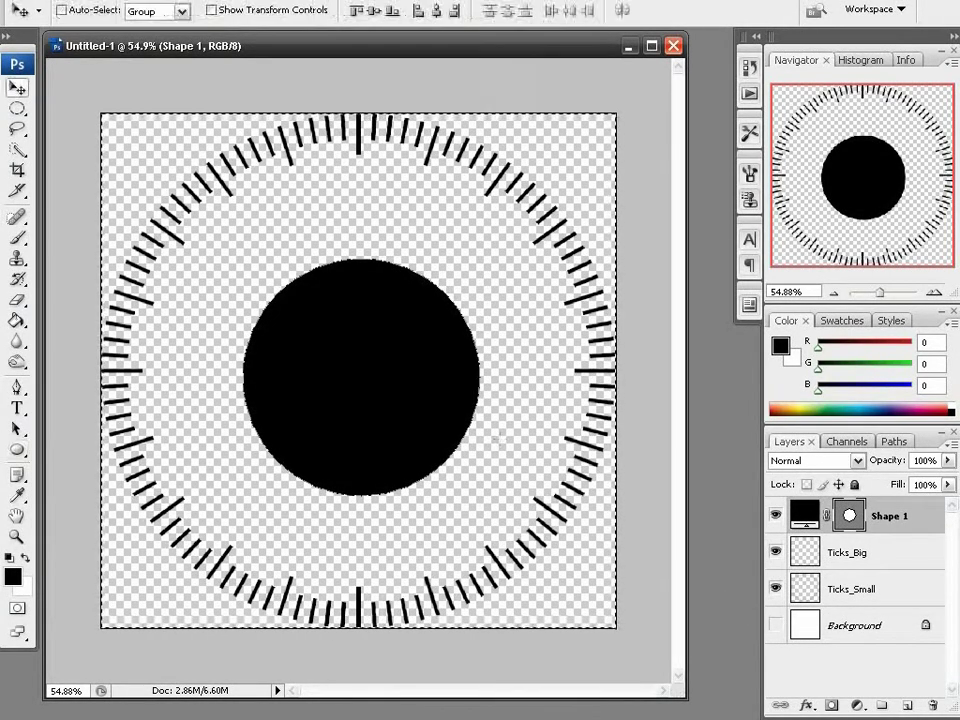
click(392, 10)
click(436, 10)
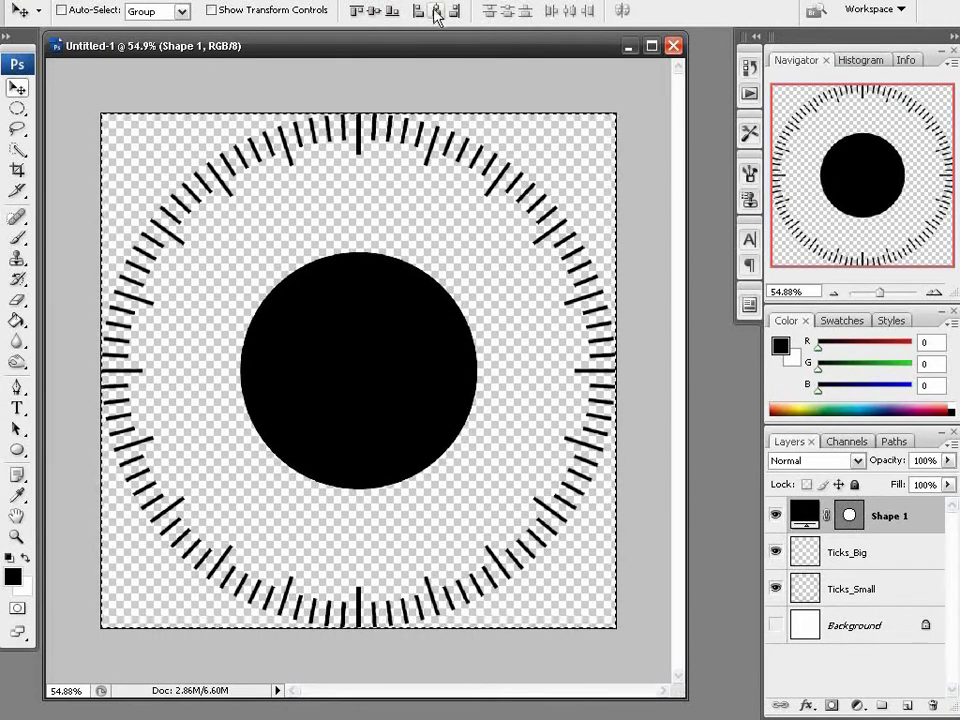
key(m)
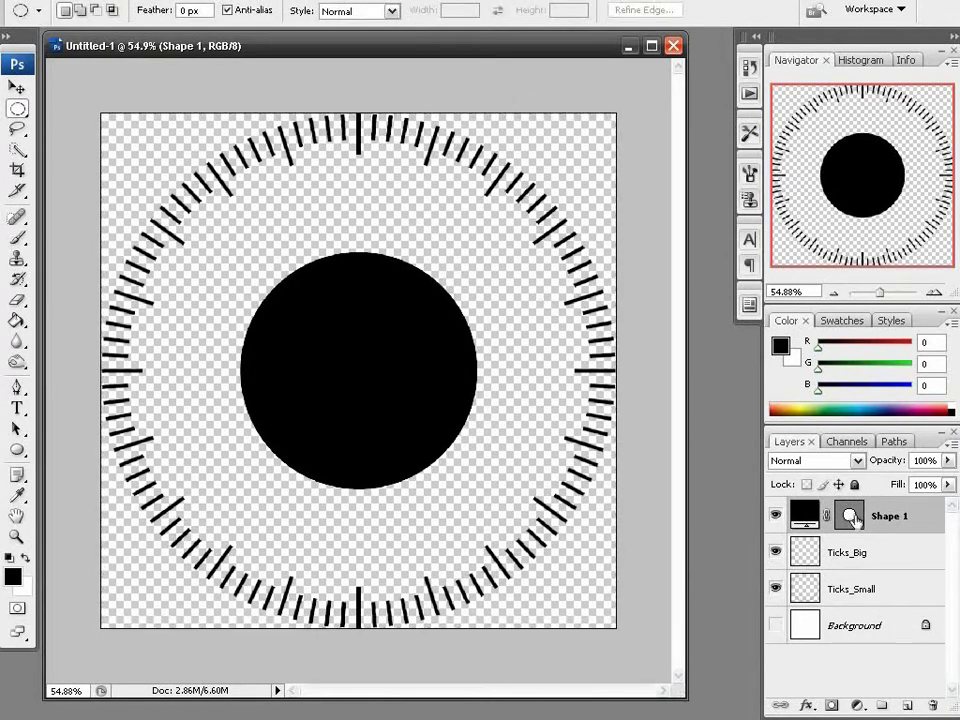
Add Arial 92 pt text along the circle's path with the numbers 0 to 90 in tens, separated by spaces.
ctrl+click(850, 515)
key(t)
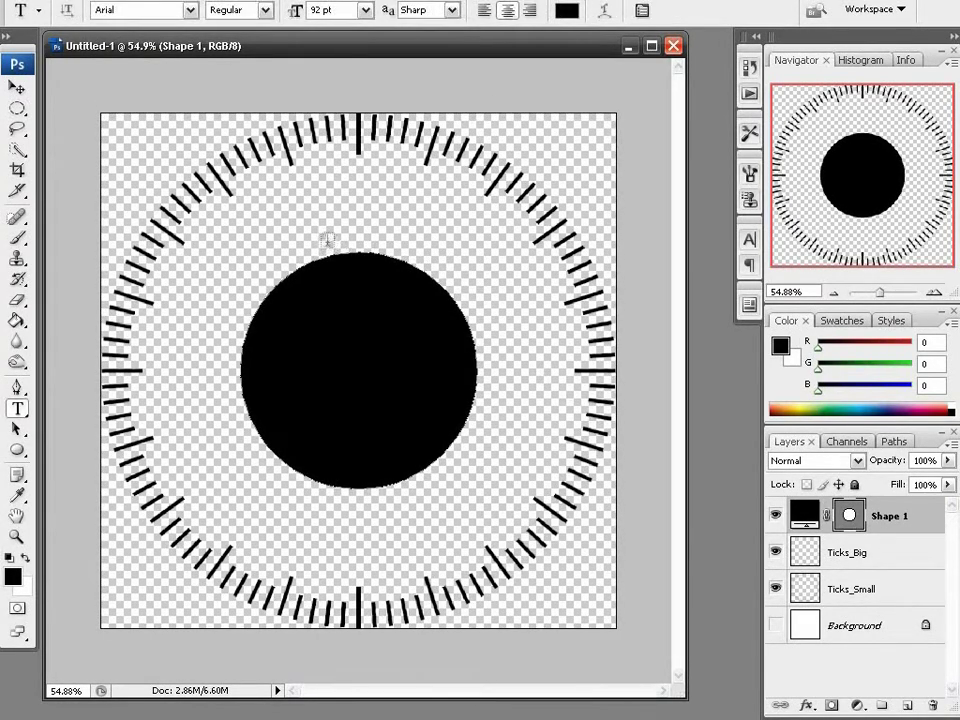
click(328, 258)
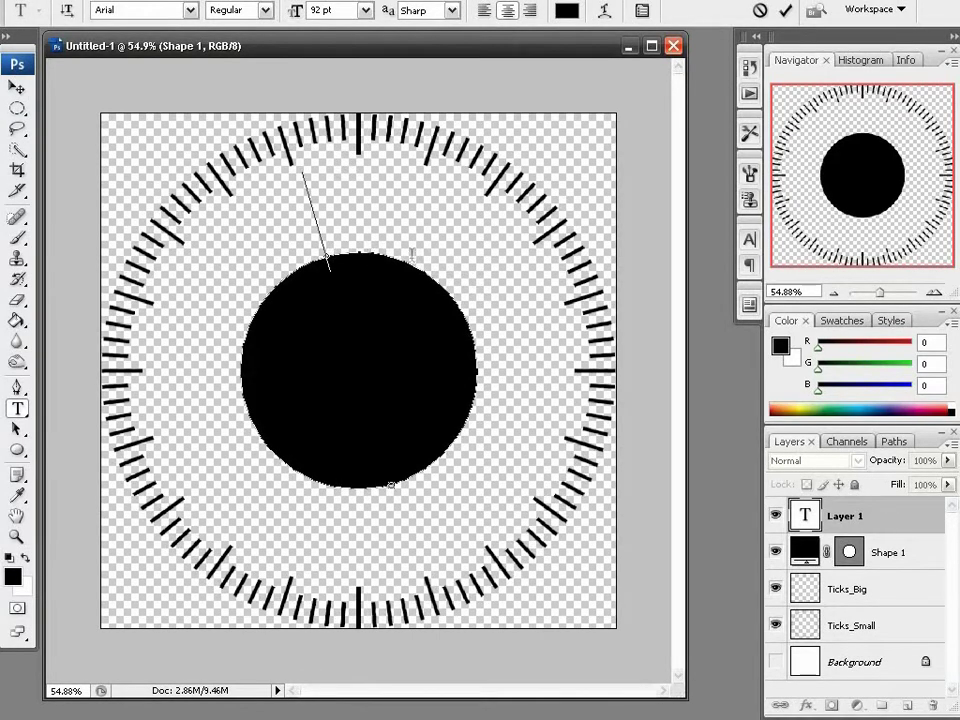
text(0)
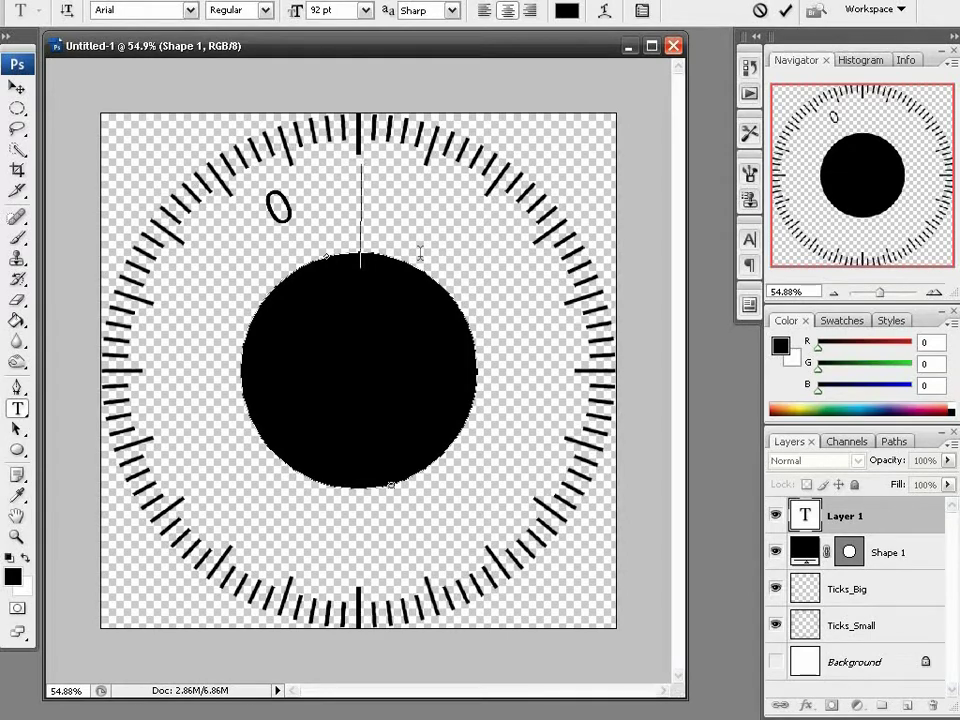
text(    10  20)
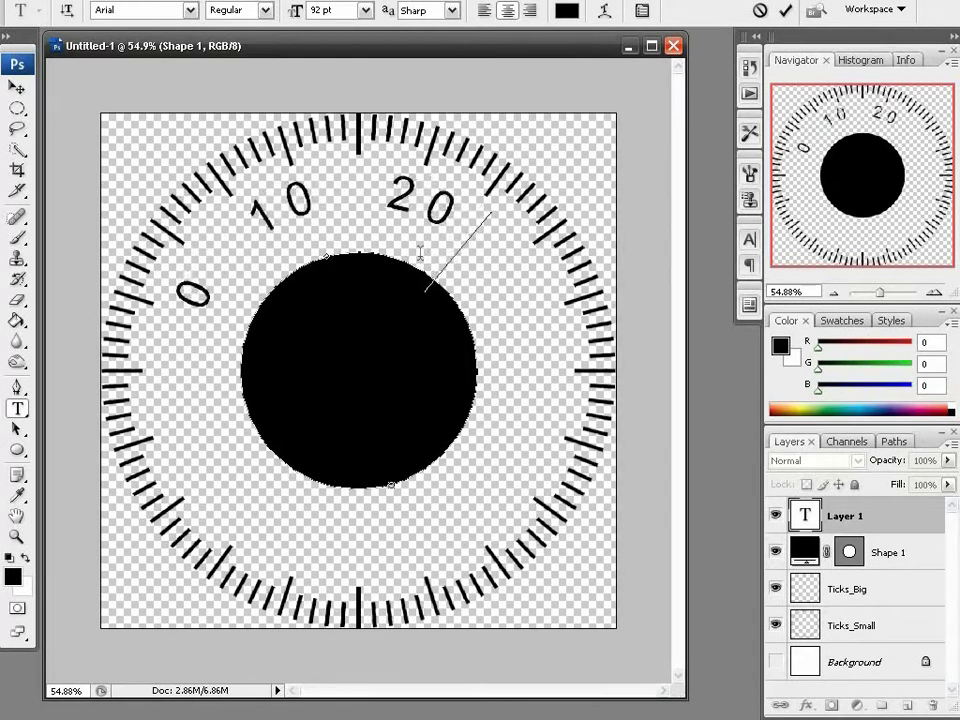
text(  30  40)
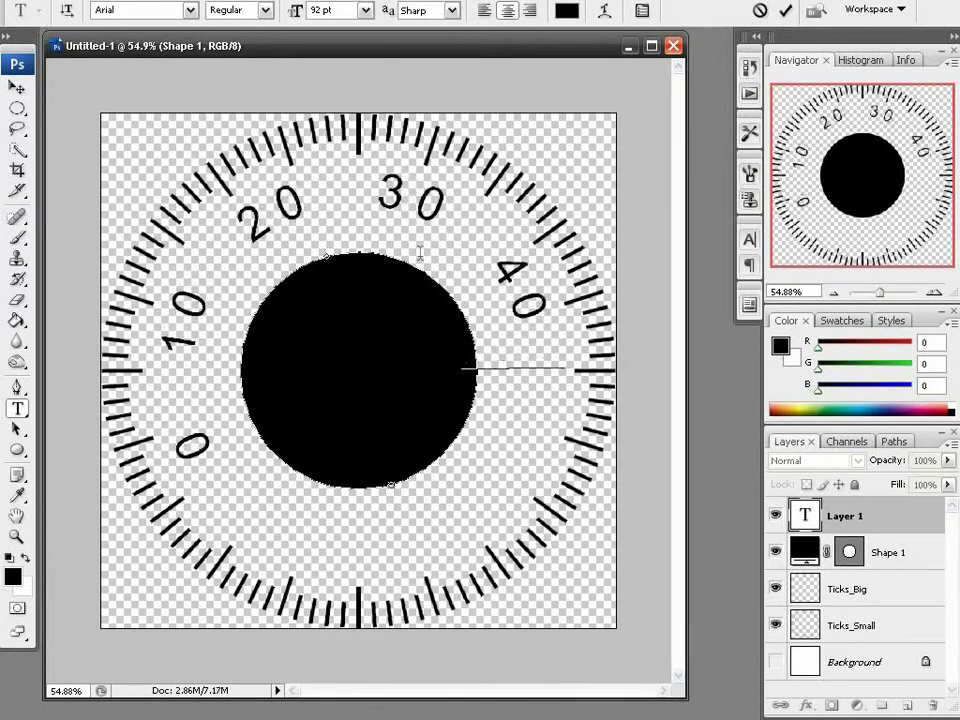
text(  50  60)
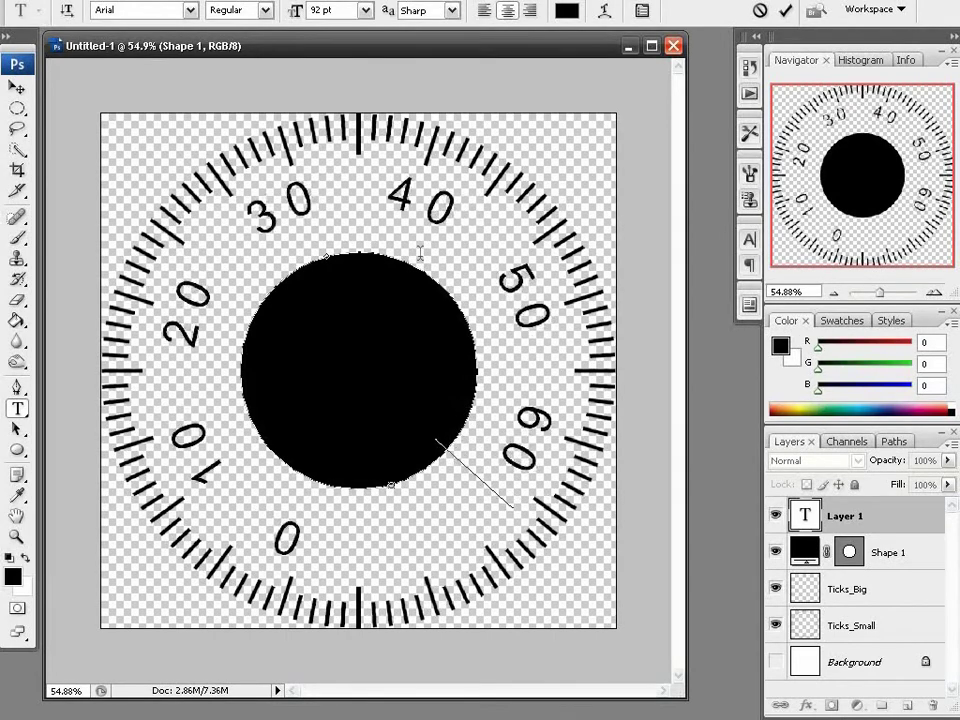
text(  70)
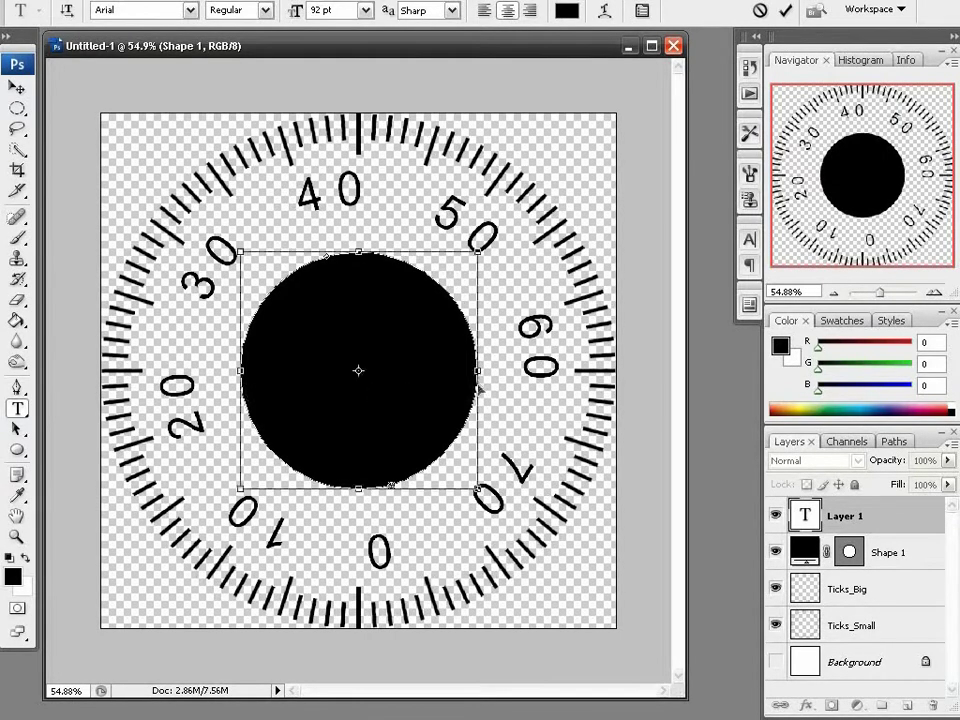
Select all the number text on the circle path and set its size to 30 pt.
key(ctrl+a)
click(365, 10)
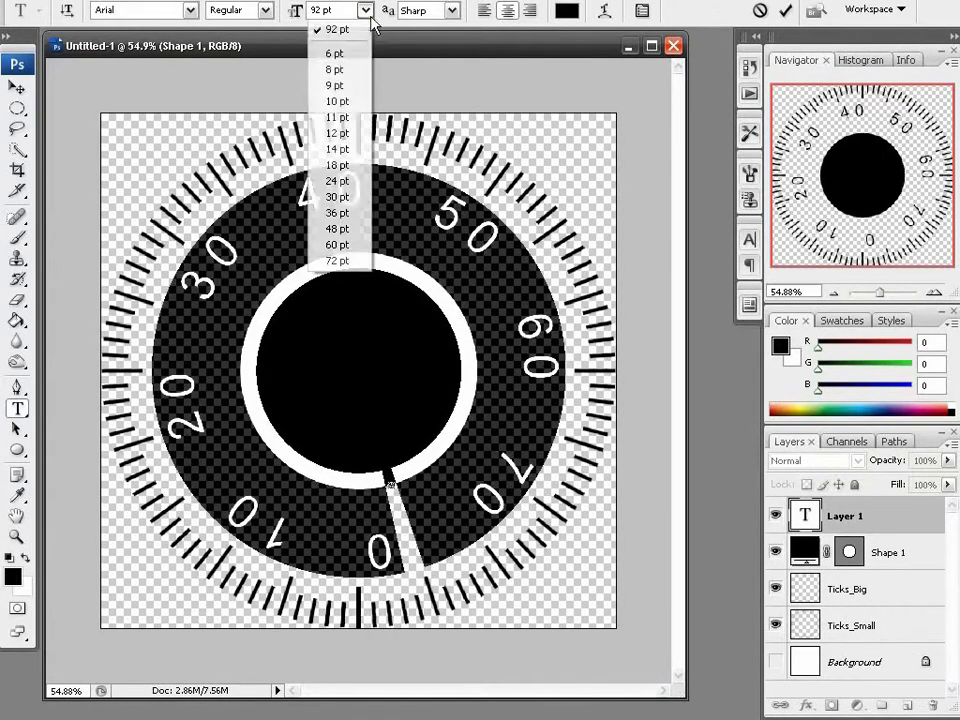
click(362, 201)
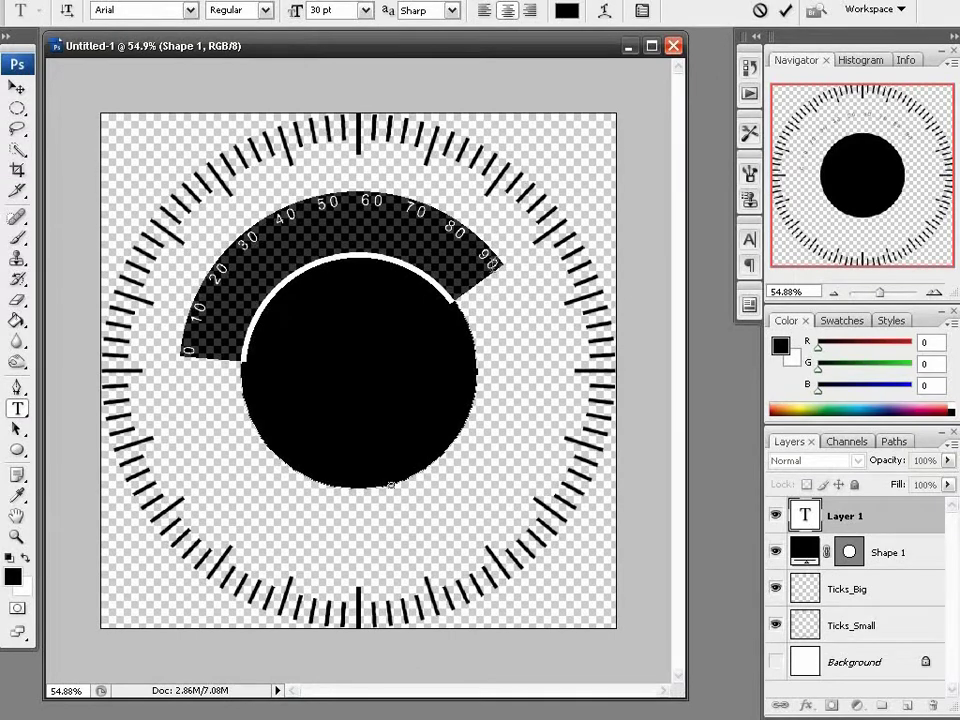
Reselect the numbers on the circle path, set their size to 72 pt, and commit the text.
click(493, 262)
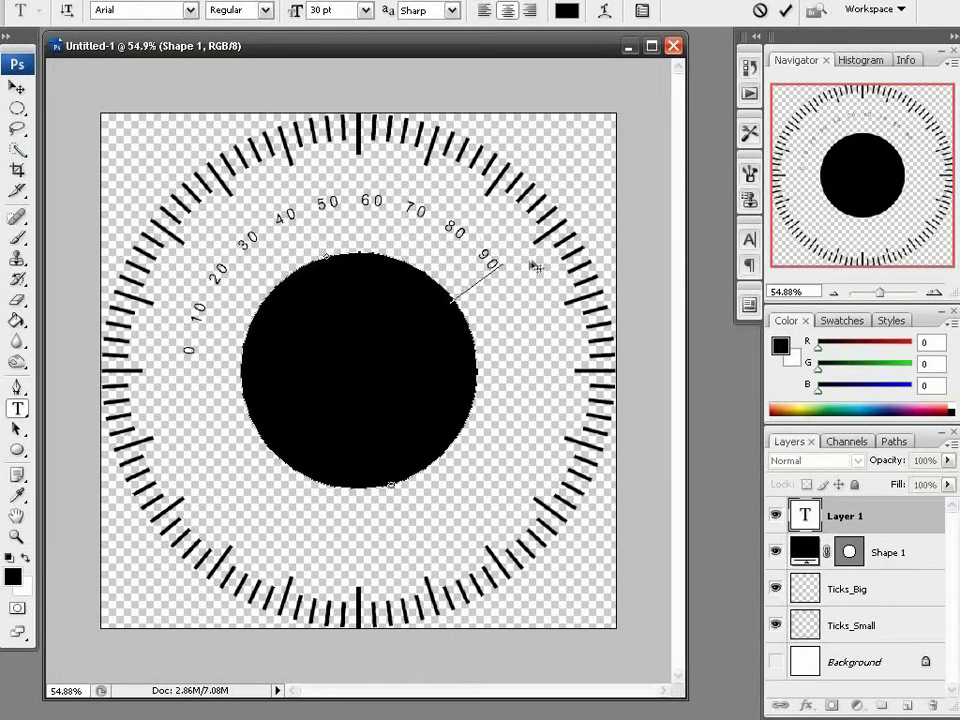
drag(493, 266, 186, 343)
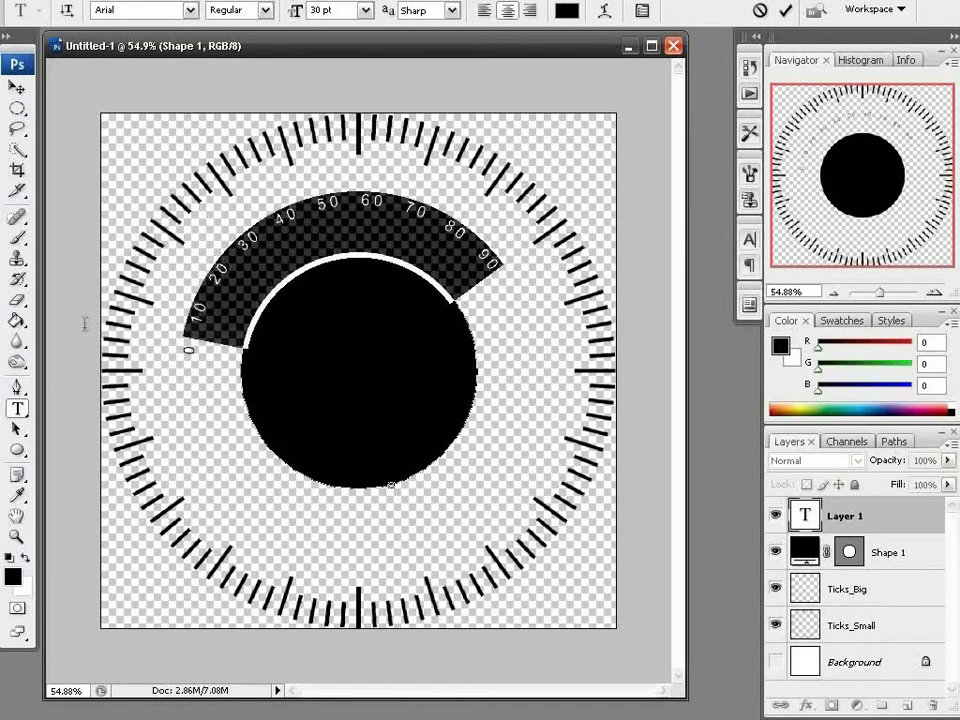
click(365, 10)
click(345, 260)
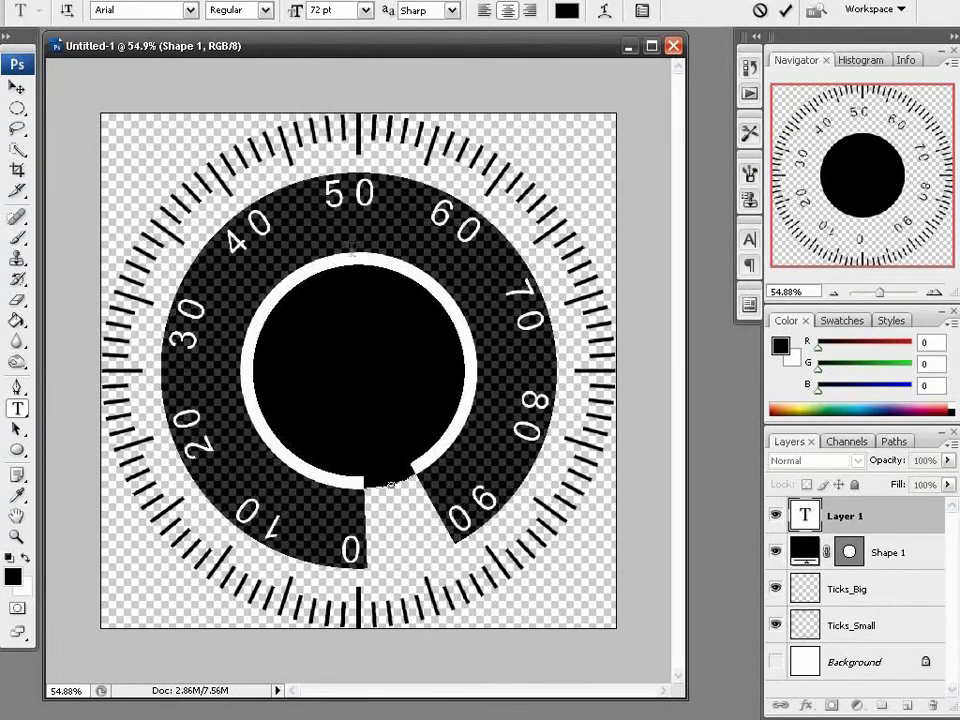
click(390, 485)
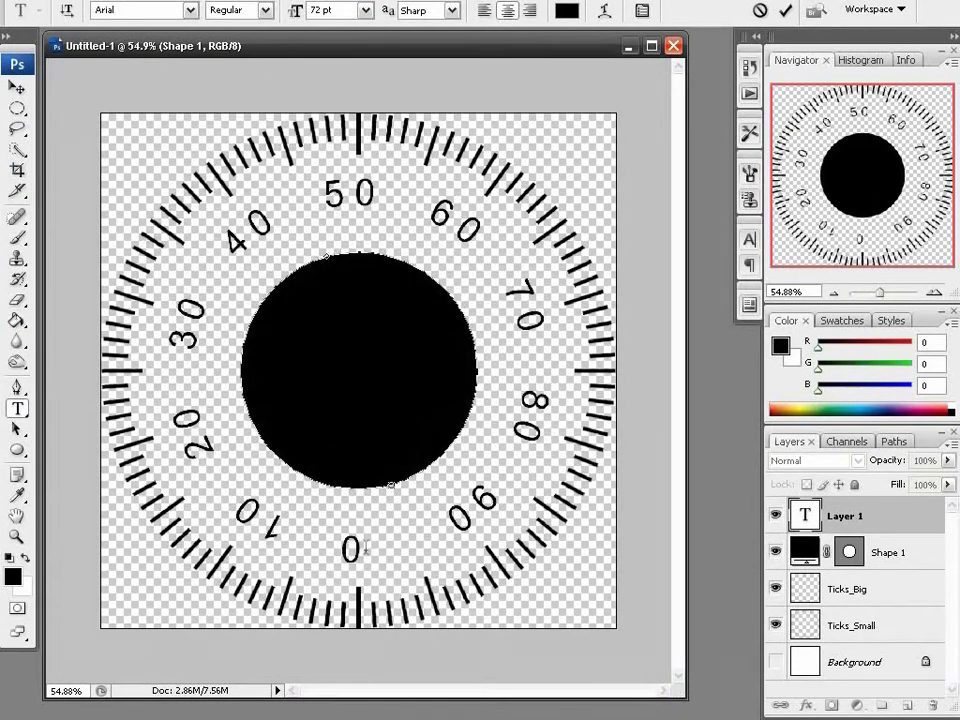
click(800, 590)
click(858, 516)
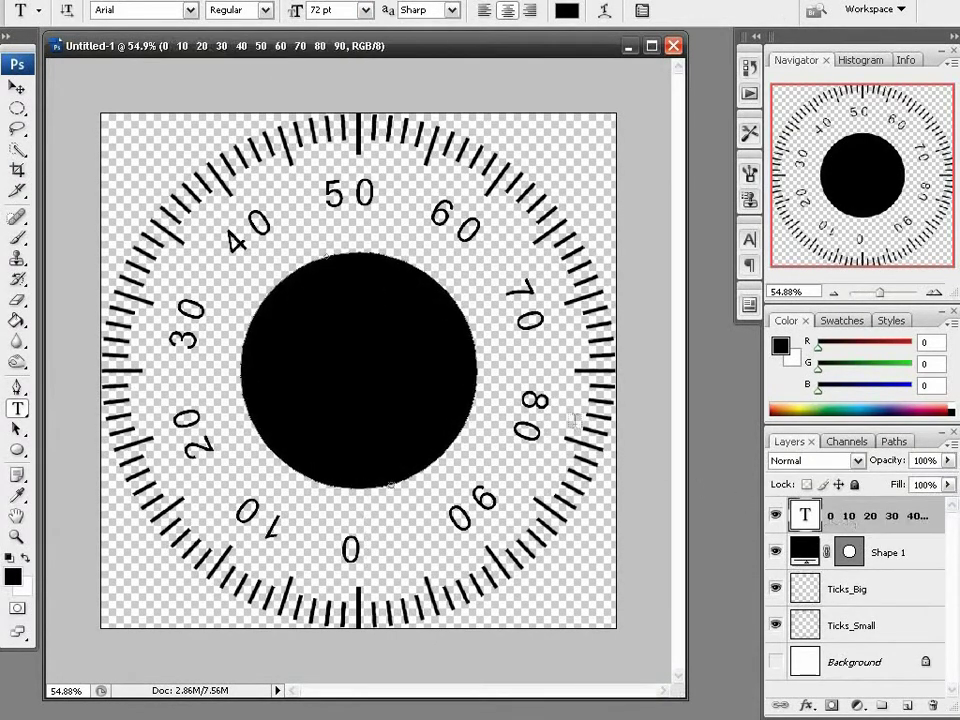
Rotate the circular number text by -180° so that the 0 sits near the top of the dial.
key(ctrl+t)
drag(387, 195, 213, 576)
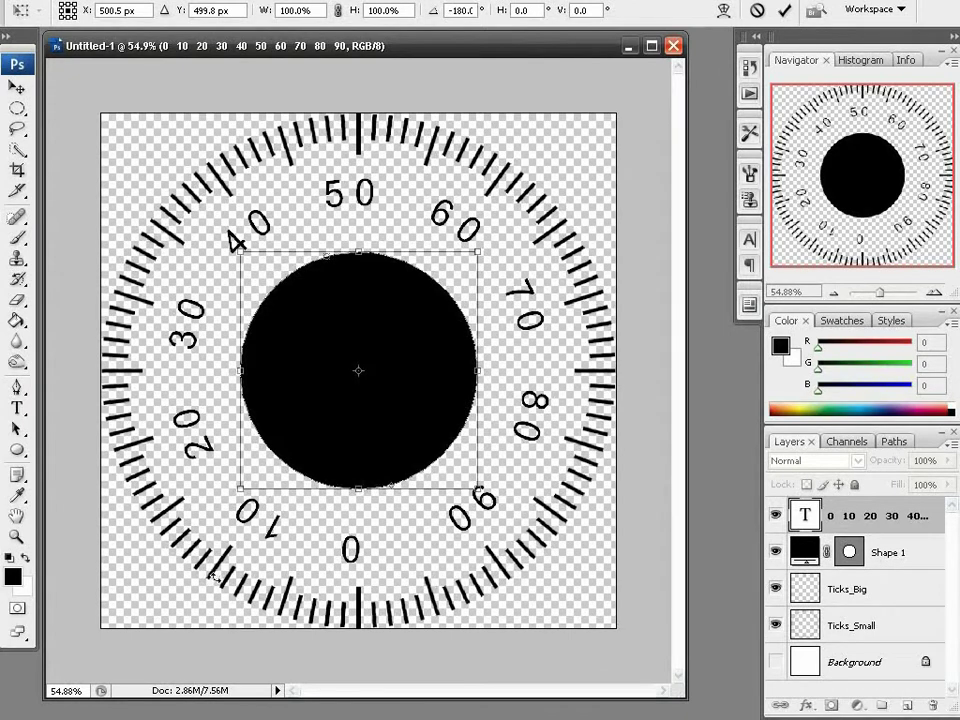
key(Return)
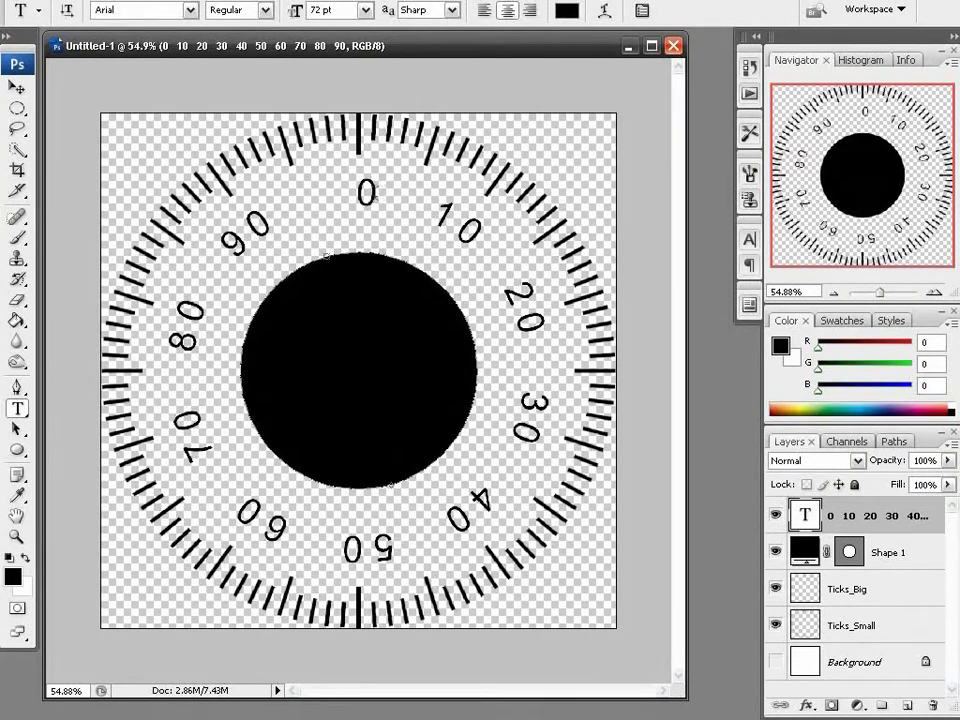
click(378, 193)
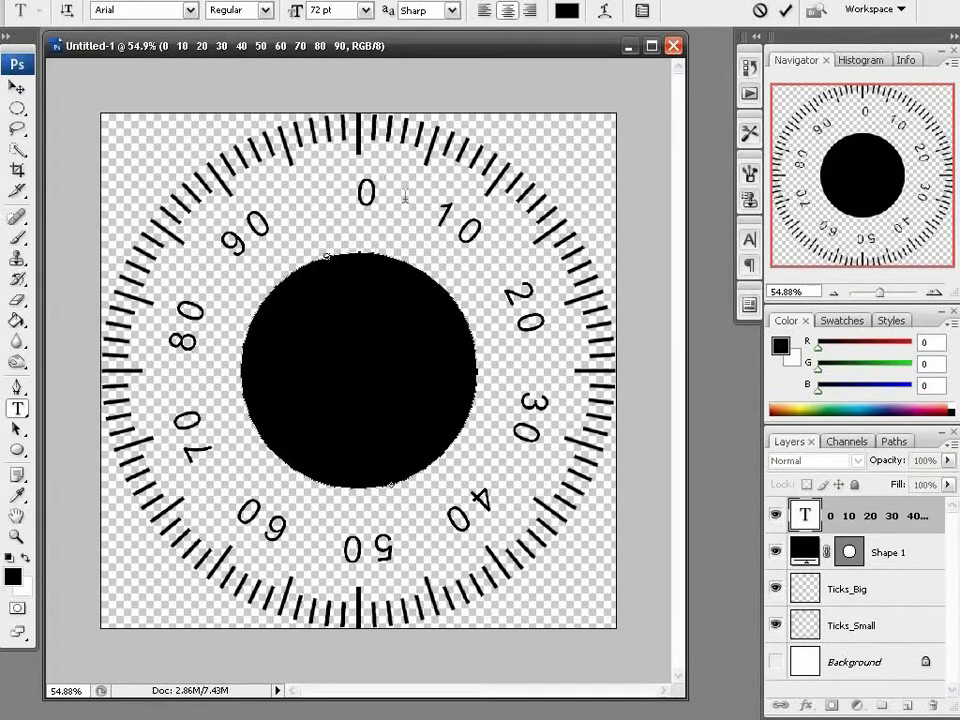
click(355, 197)
key(ctrl)
key(ctrl+Return)
Rotate the number text slightly counterclockwise to bring the 0 under the top tick mark.
key(ctrl+t)
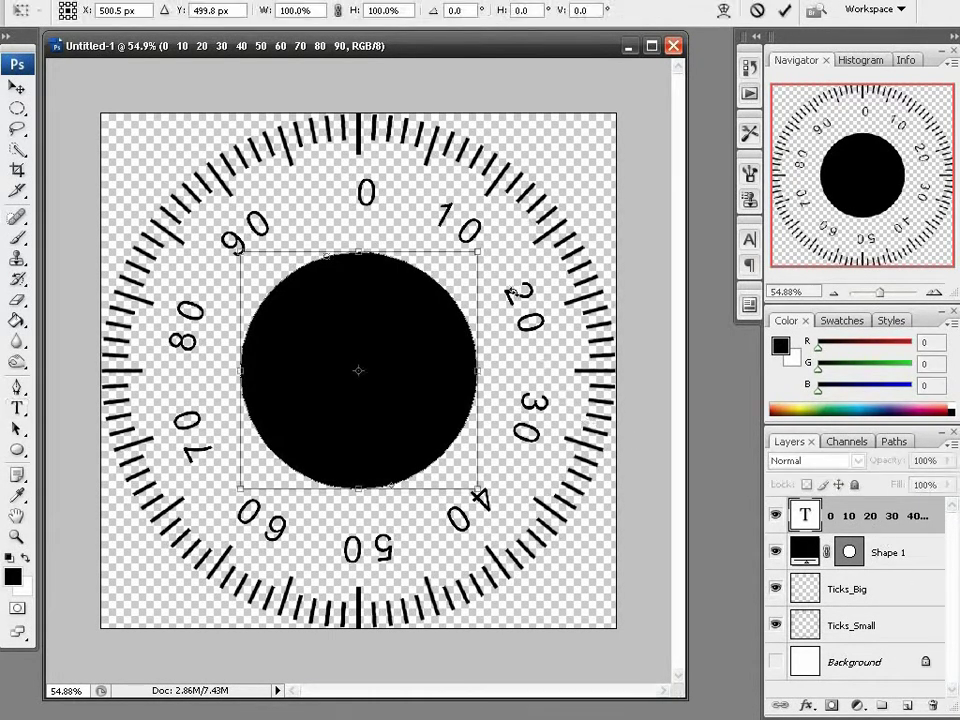
drag(488, 195, 481, 188)
key(Return)
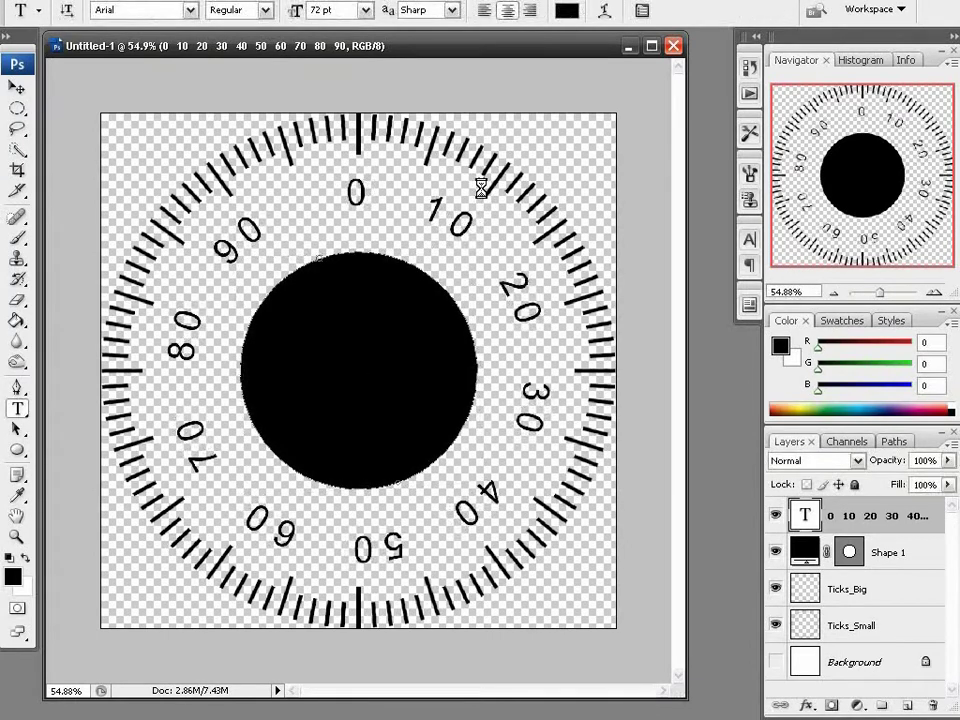
Adjust the spaces around the 0 and before the 10 in the circular text to even out the number spacing.
click(404, 222)
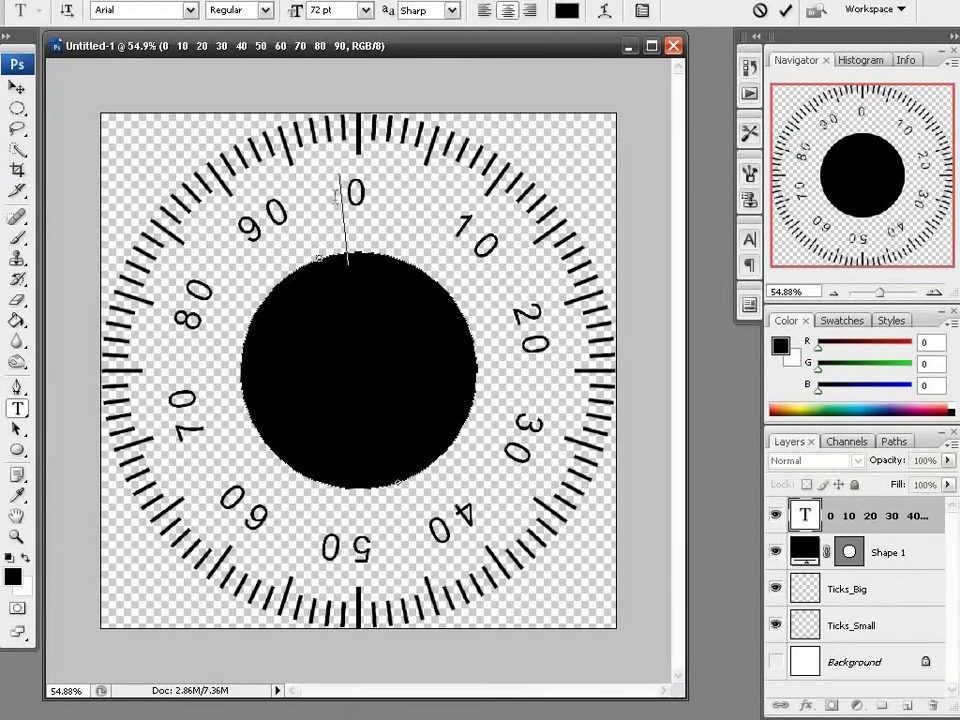
click(456, 208)
key(BackSpace)
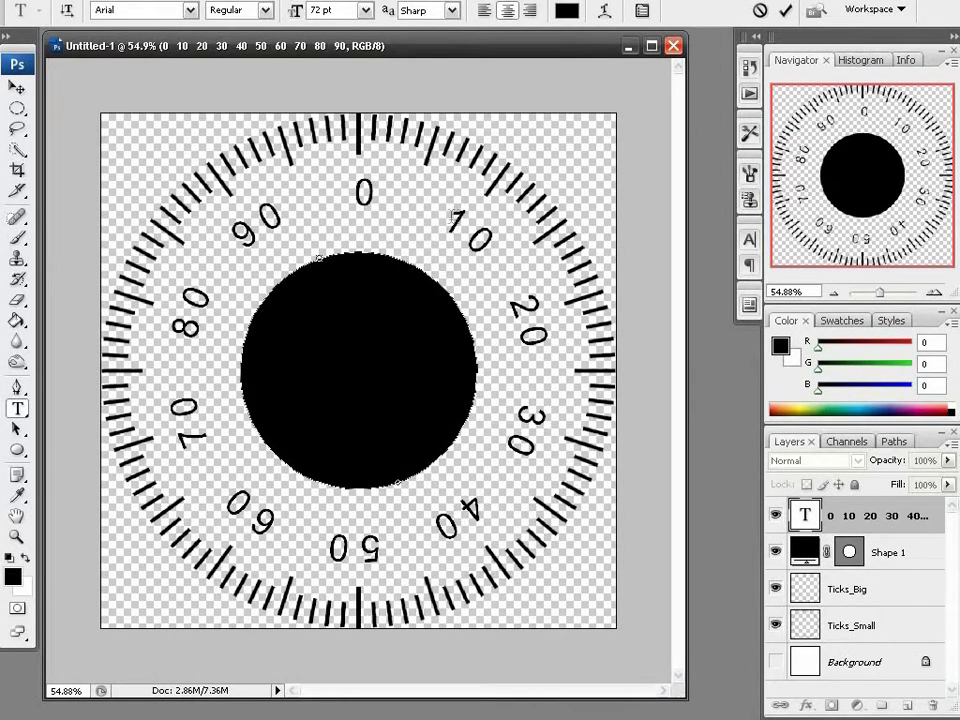
click(359, 195)
key(BackSpace)
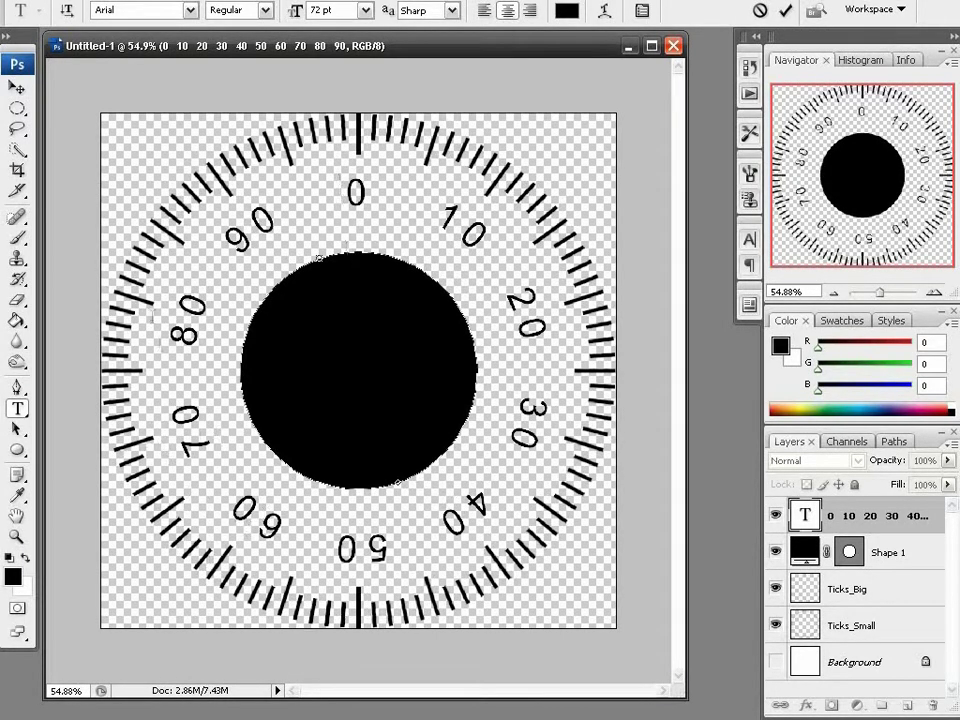
Add an extra space between the 80 and the 90, set that space to 10 pt, and commit the text.
click(236, 253)
drag(236, 241, 222, 247)
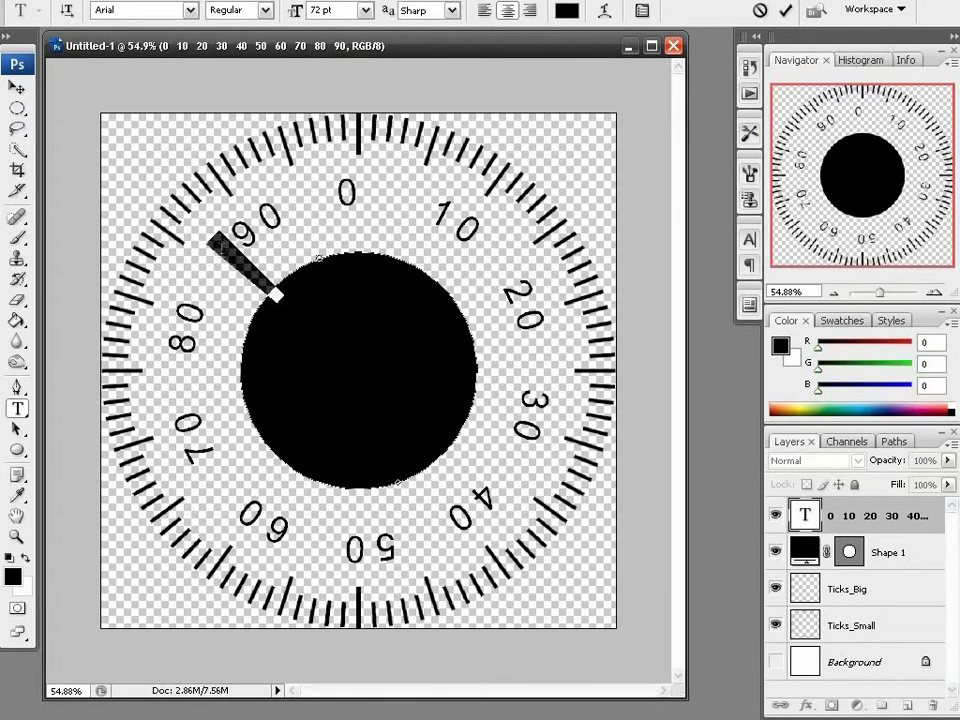
click(365, 10)
click(350, 101)
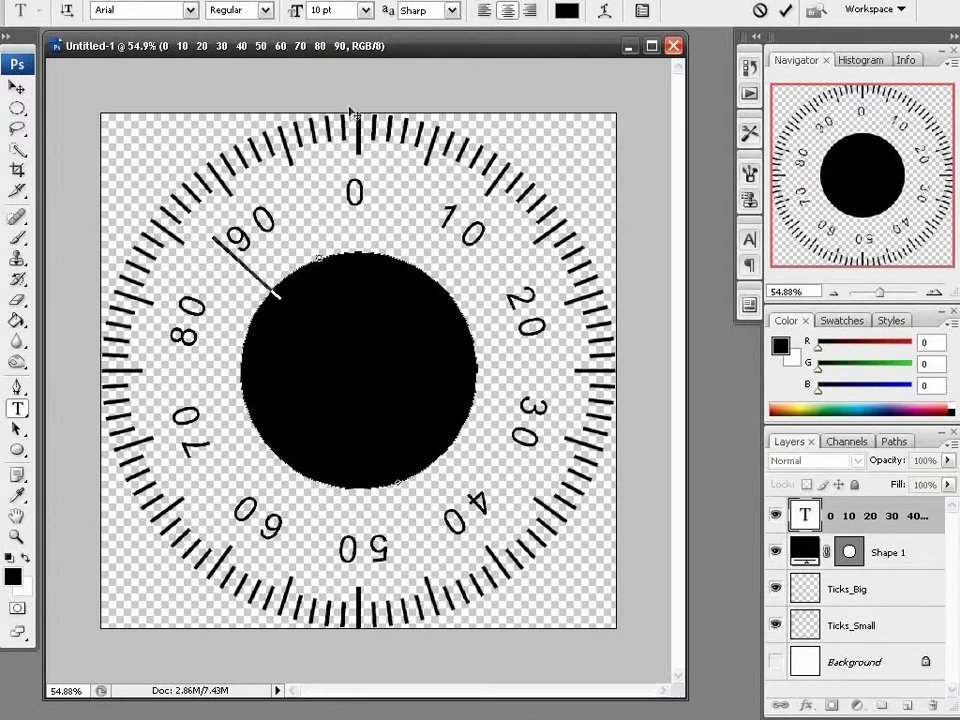
click(224, 253)
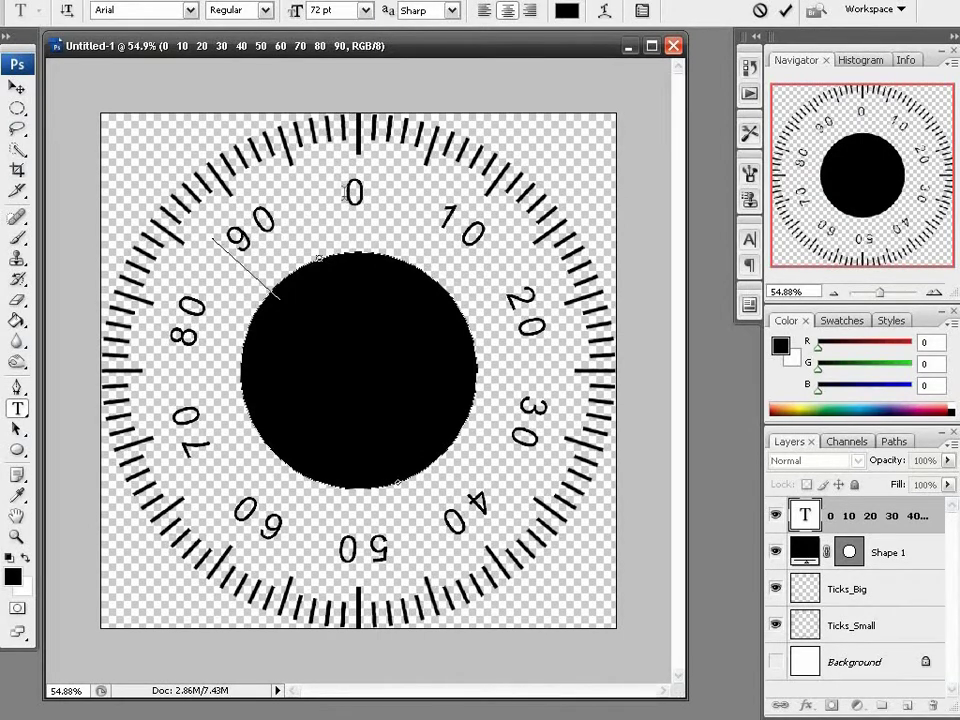
click(345, 194)
click(910, 550)
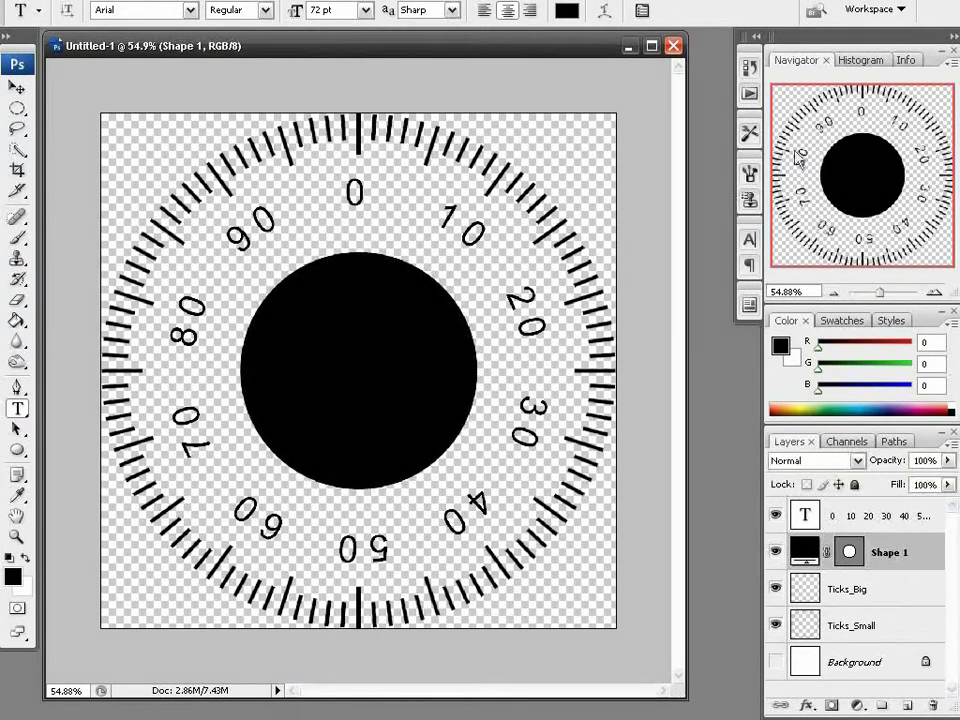
Rotate the number text layer clockwise by about 1.2° to align the 0 with the top tick mark.
click(866, 516)
key(ctrl+t)
drag(481, 181, 486, 184)
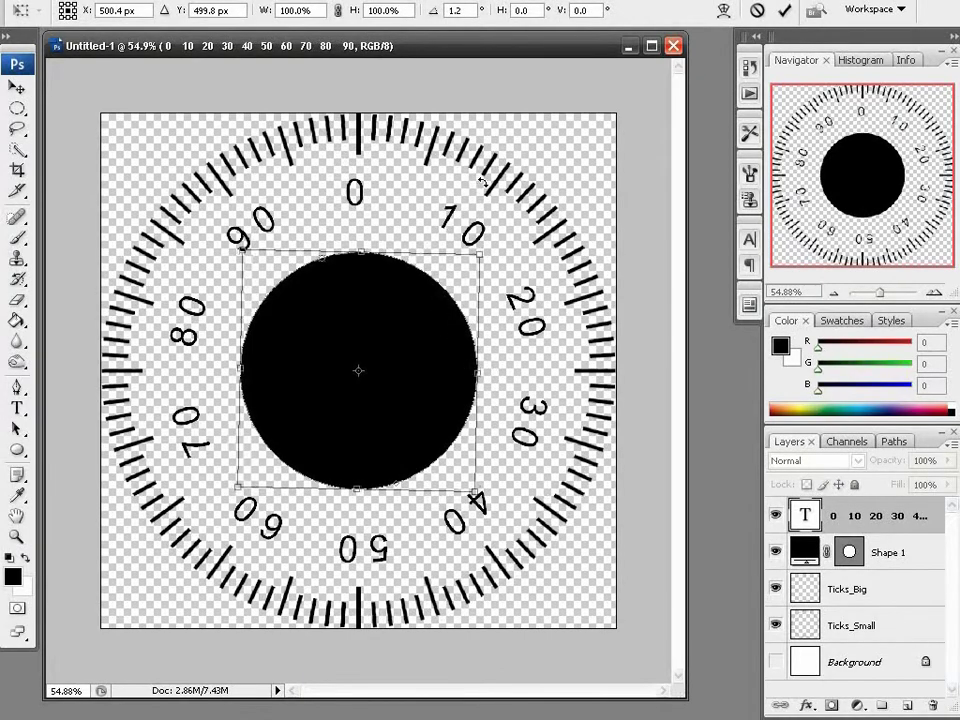
key(Return)
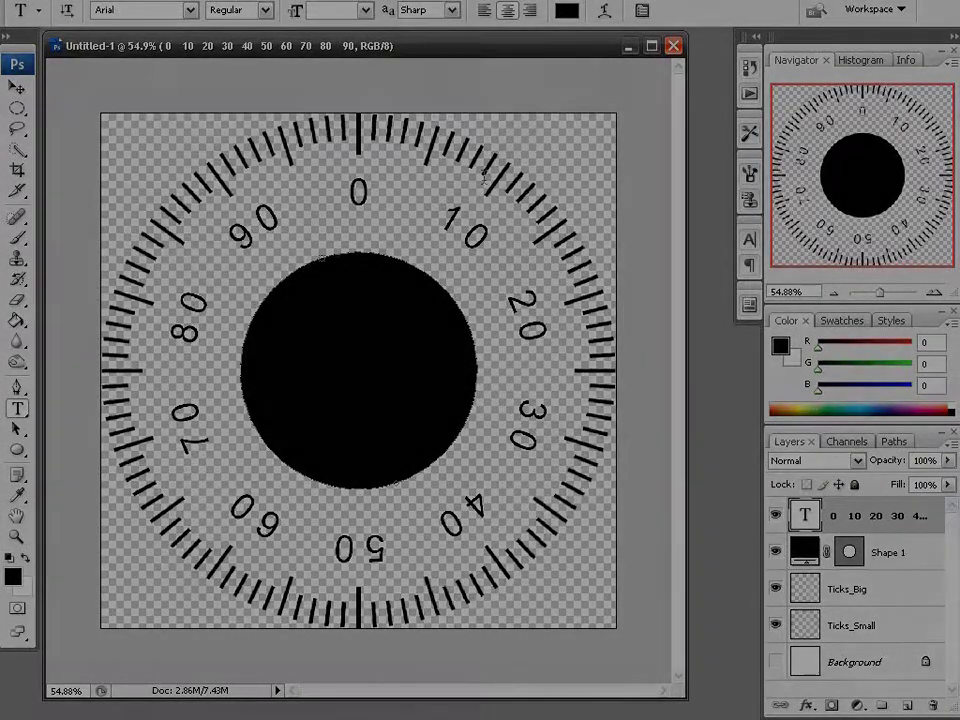